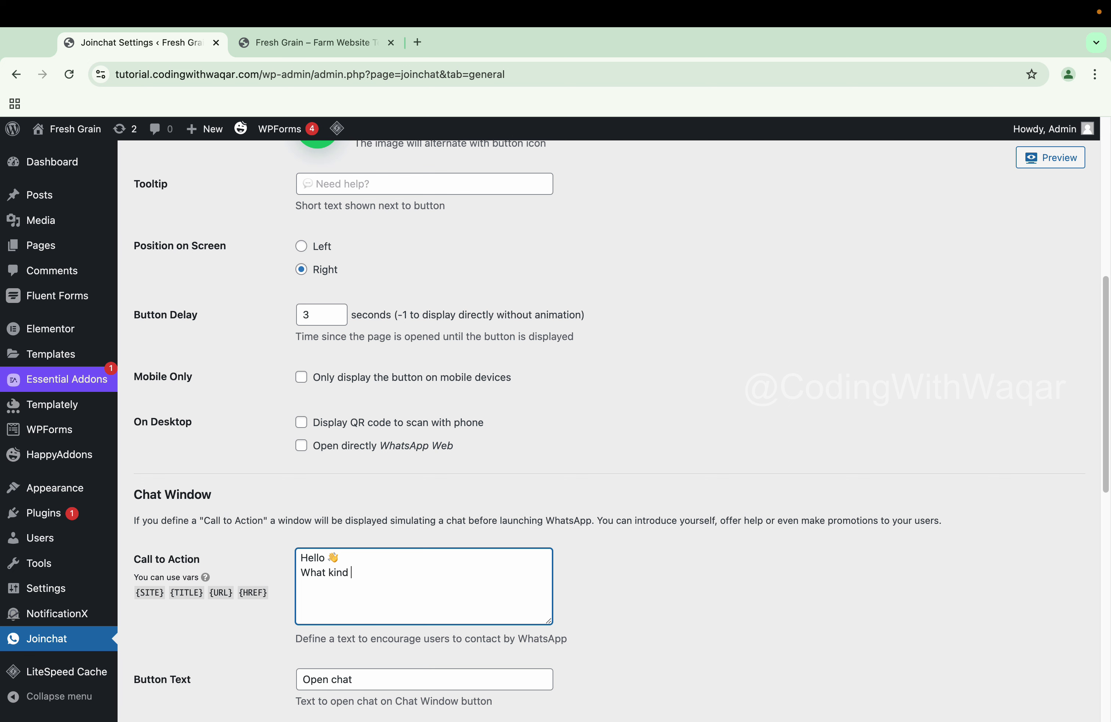
Fix the stray letter in the Call to Action text by retyping 'se'
key("BackSpace")
type("se")
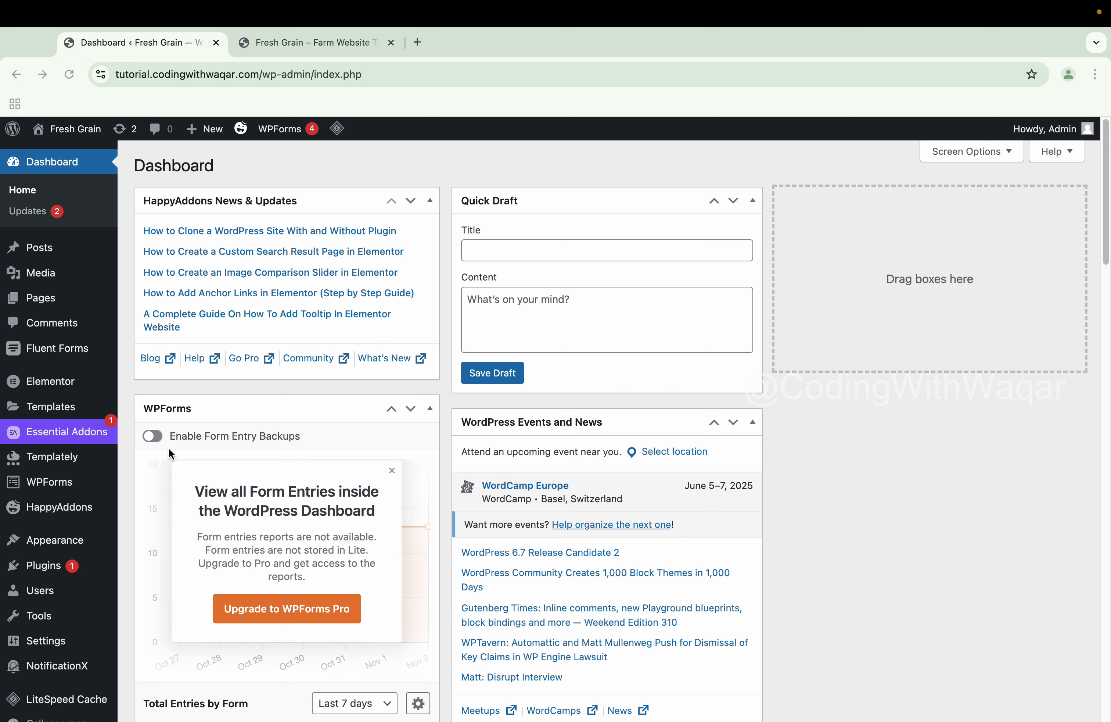
Search the plugin directory for 'whatsapp', then install and activate Joinchat
mouse_move(57, 569)
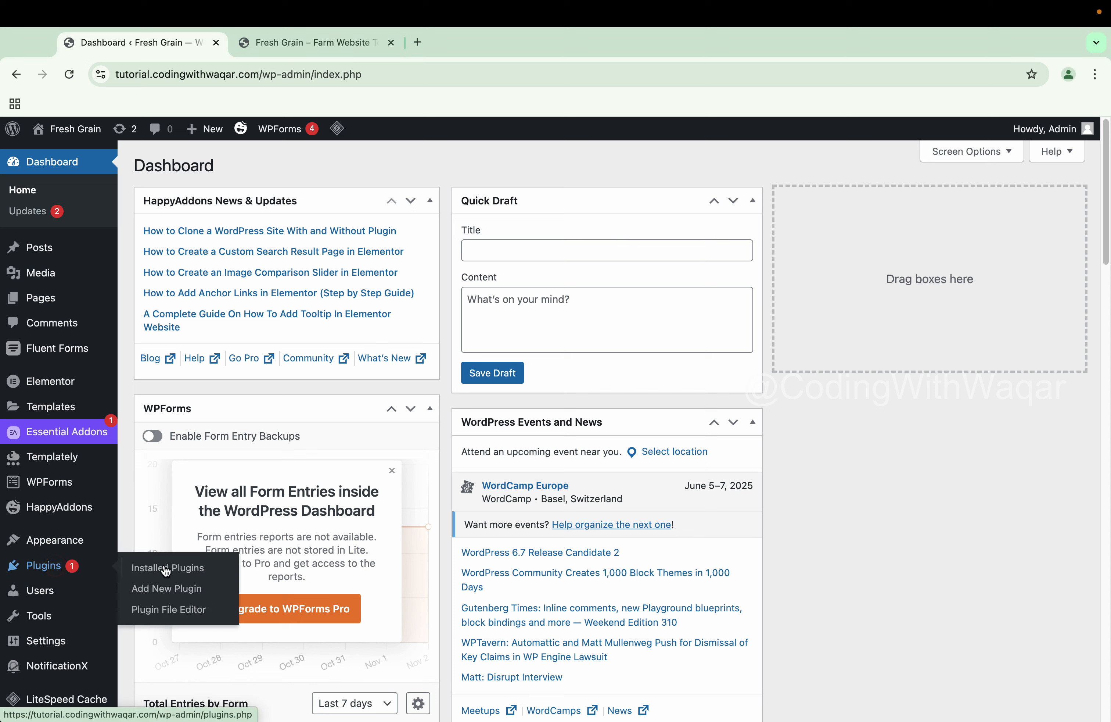
left_click(170, 590)
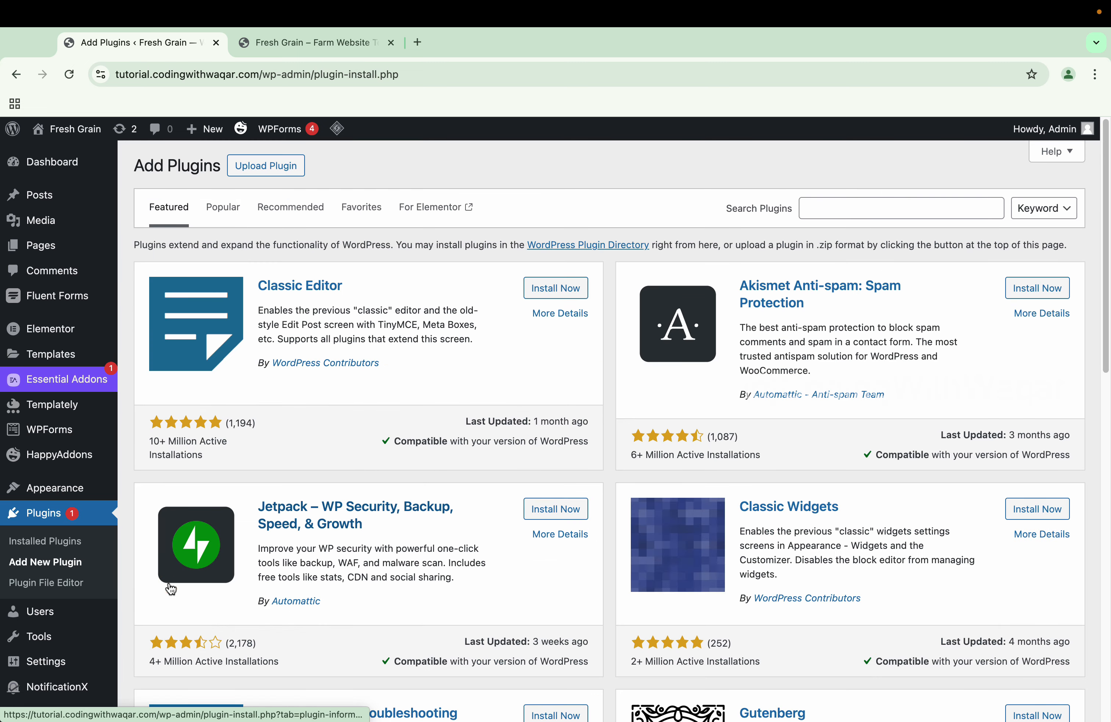
left_click(824, 213)
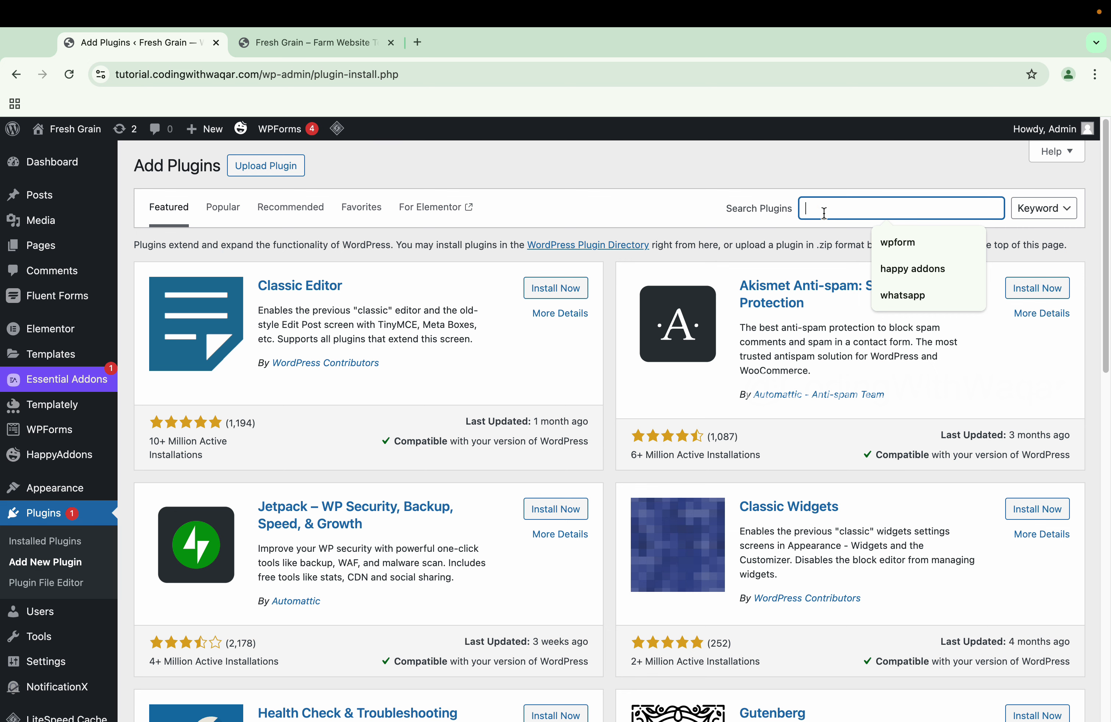
type("whatsa")
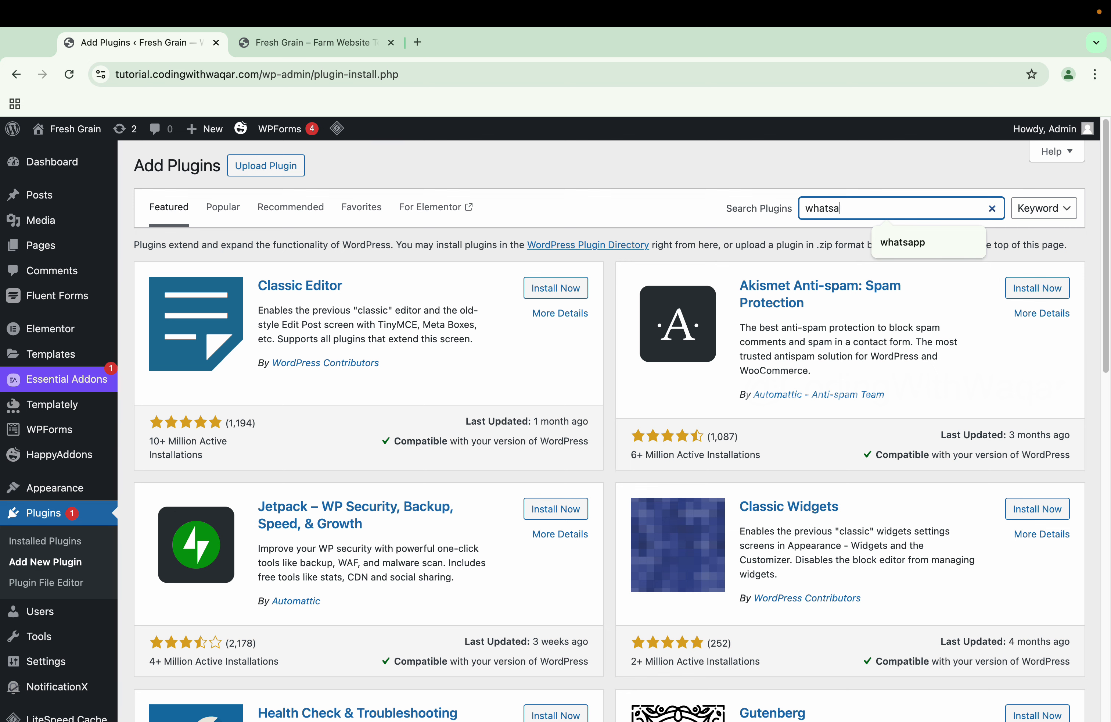
type("pp")
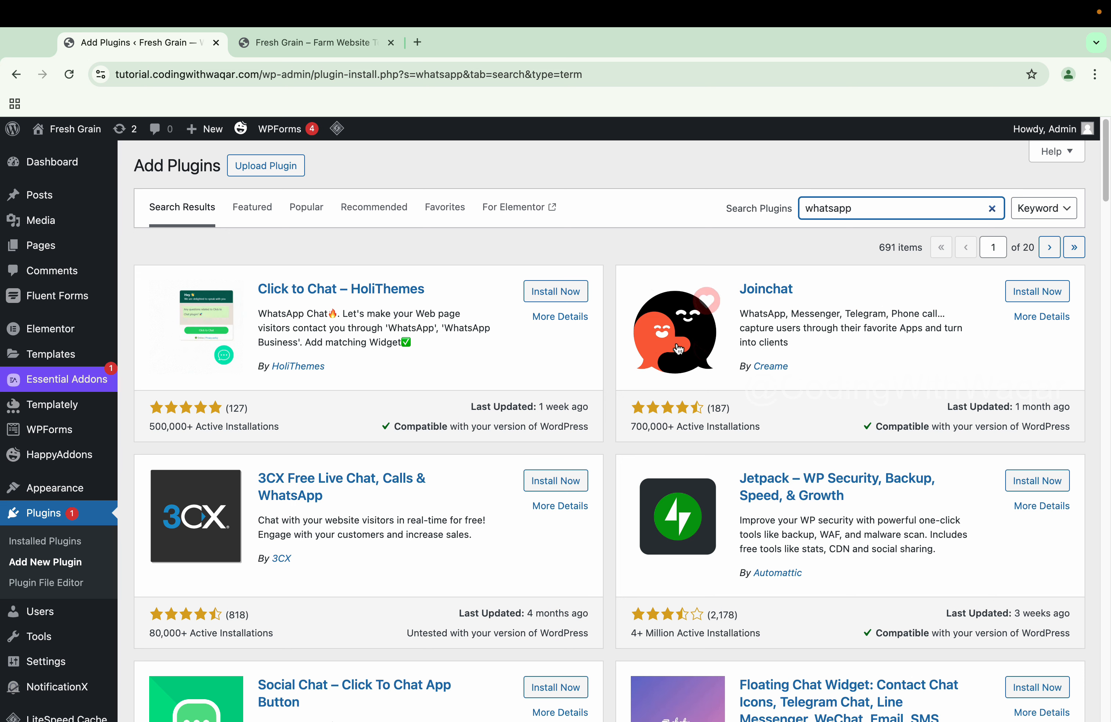
scroll(660, 351, "down", 1)
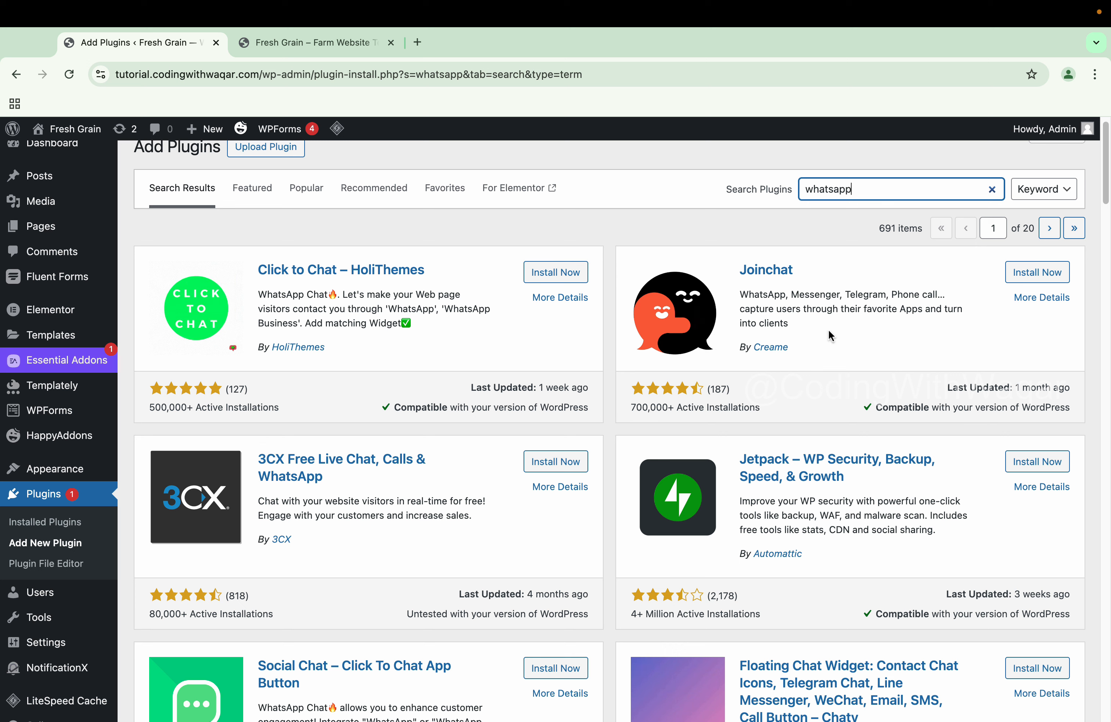
left_click(1057, 276)
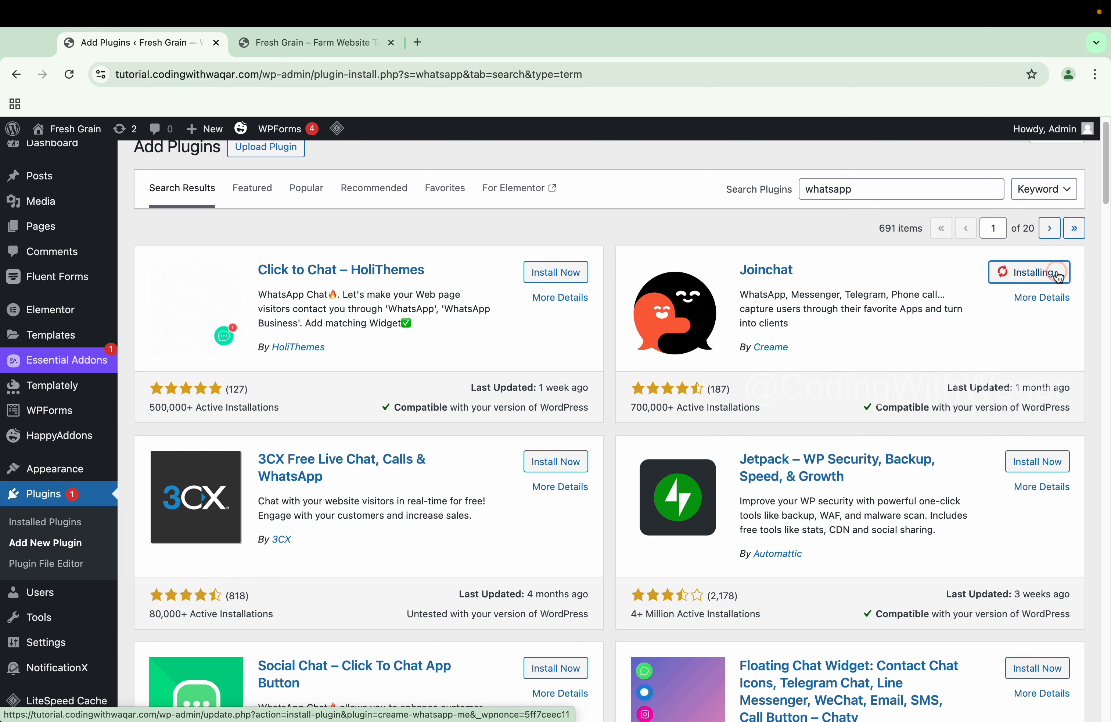
left_click(1058, 277)
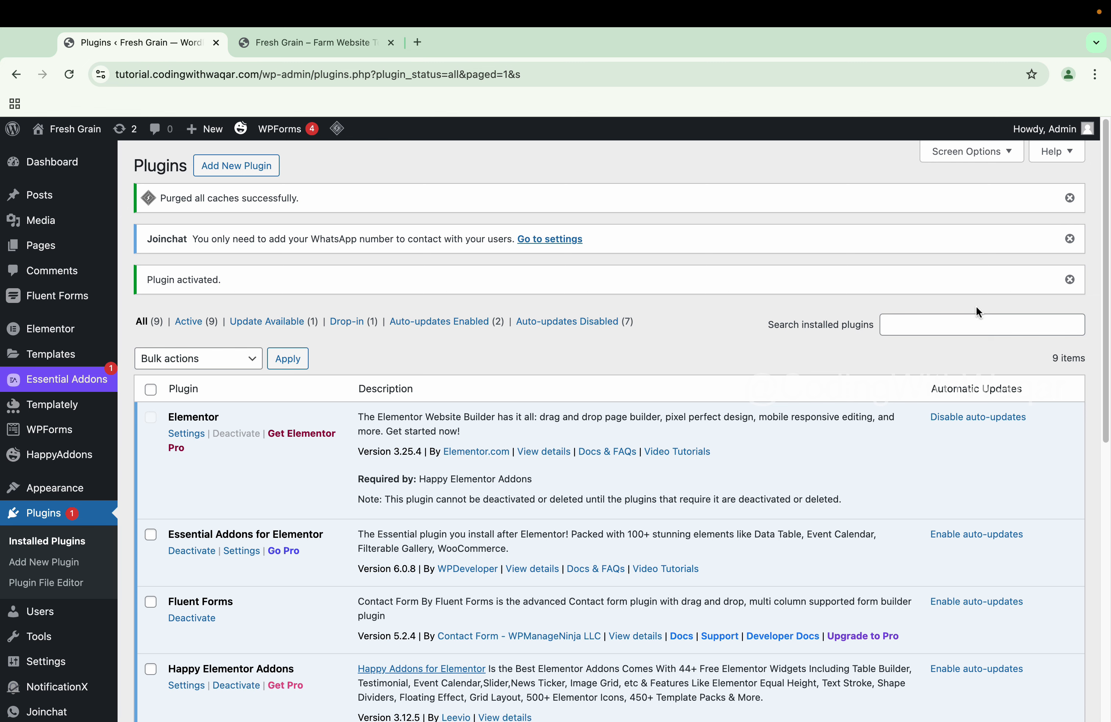
Open Joinchat's settings from the Plugins list and begin the setup wizard
scroll(763, 366, "down", 7)
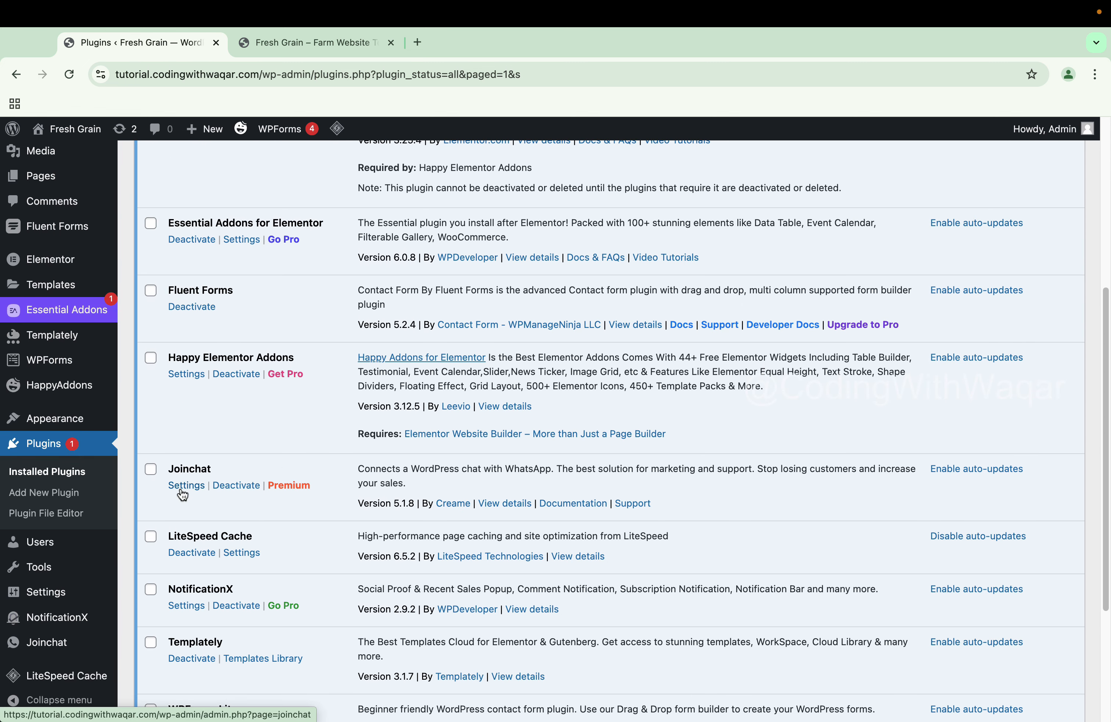
left_click(183, 487)
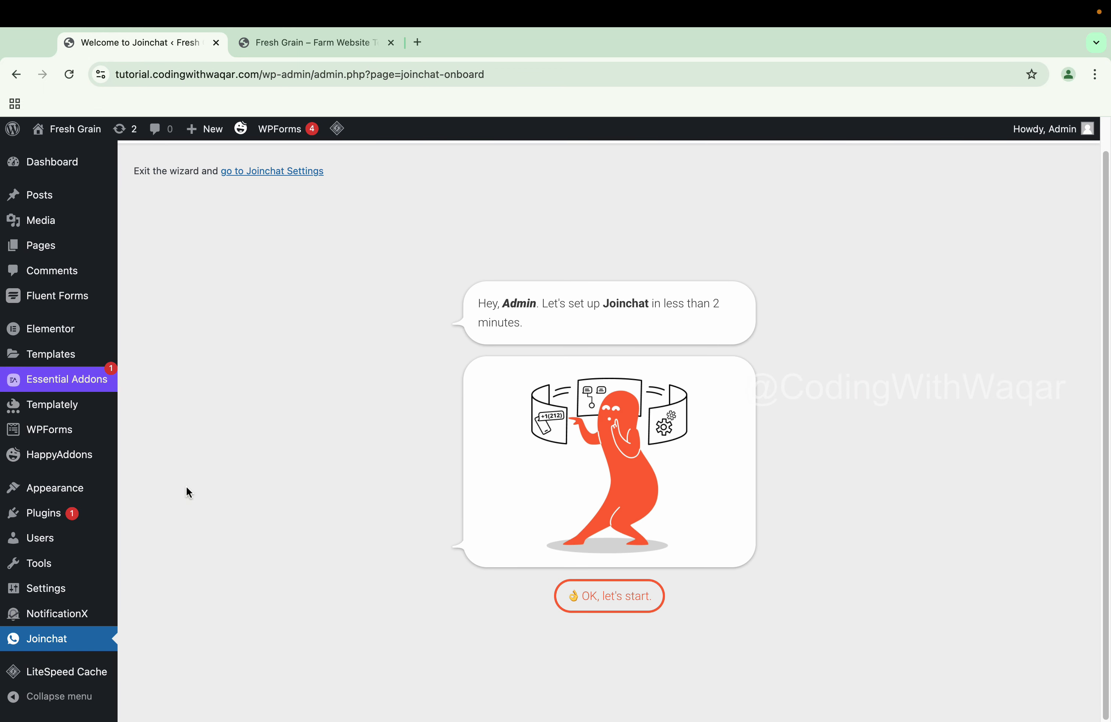
left_click(609, 605)
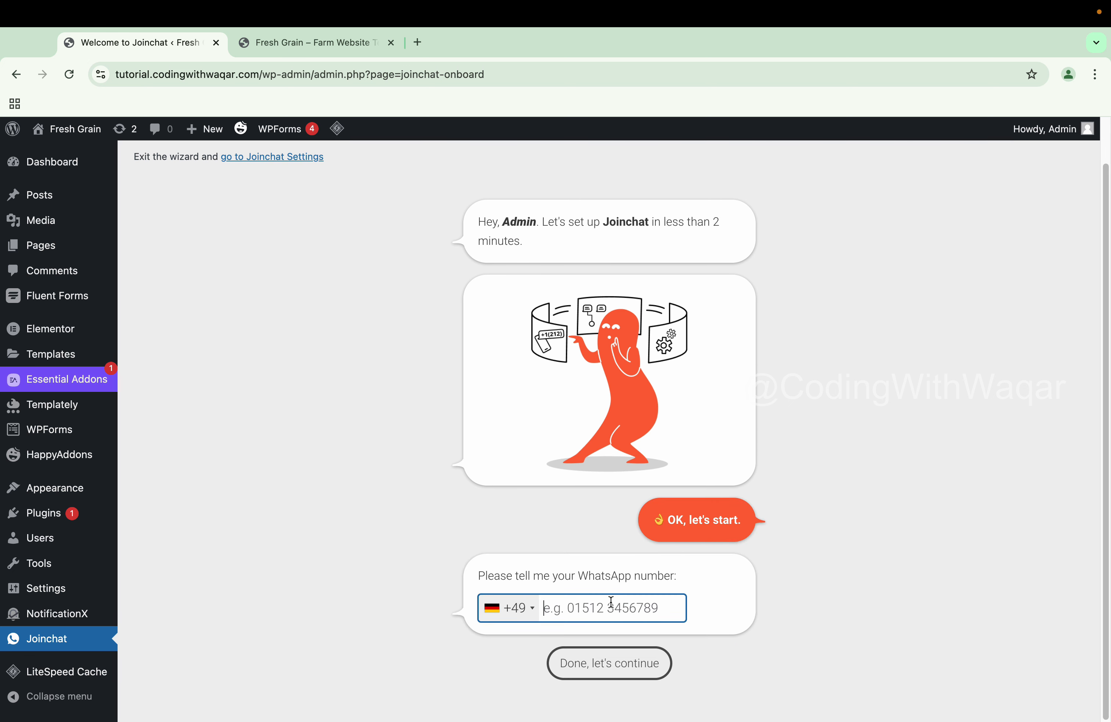
Enter the WhatsApp contact number with Pakistan's +92 country code and continue
left_click(528, 608)
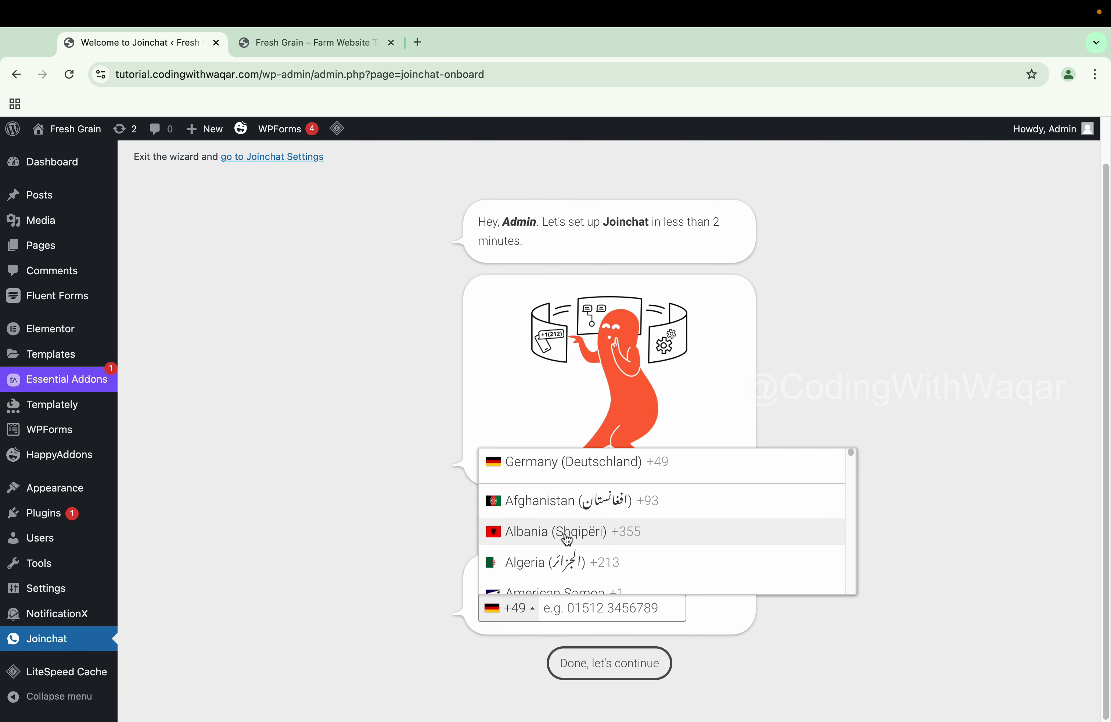
scroll(567, 539, "down", 4)
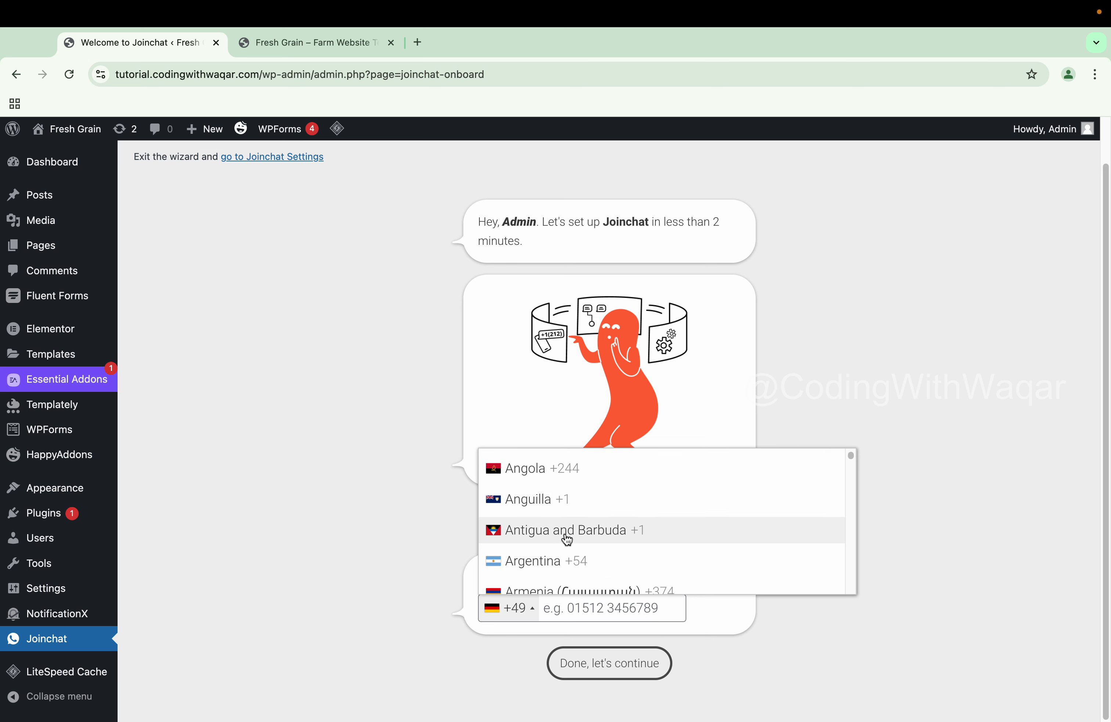
scroll(568, 539, "down", 2)
scroll(568, 540, "down", 5)
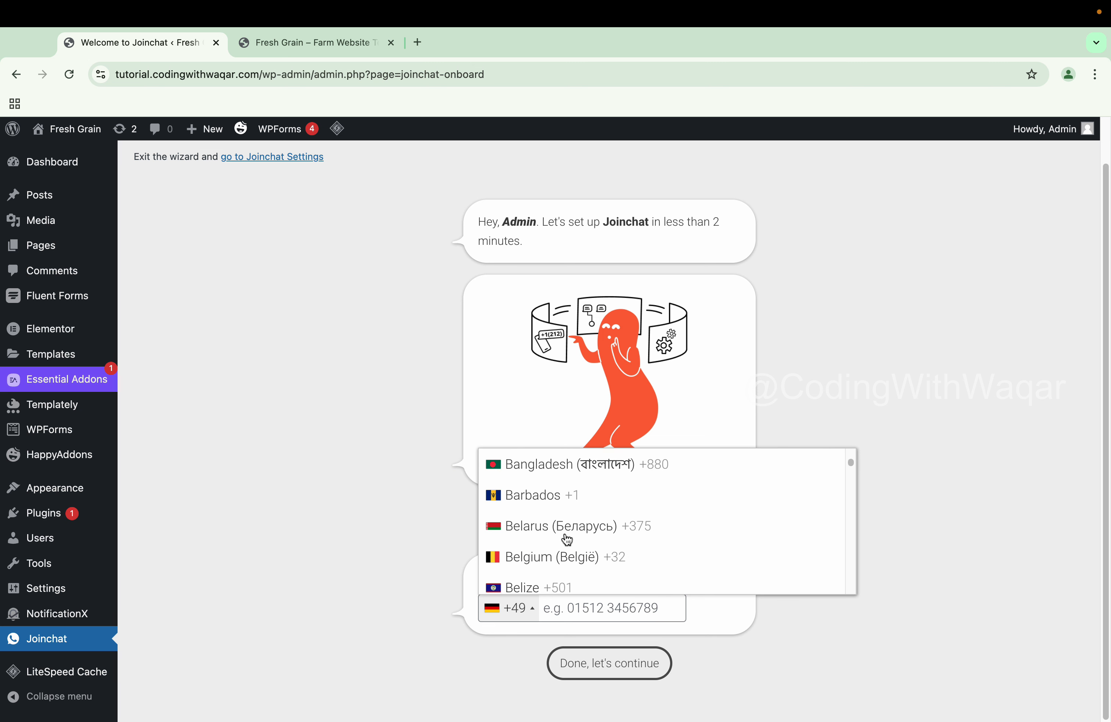
scroll(567, 539, "down", 14)
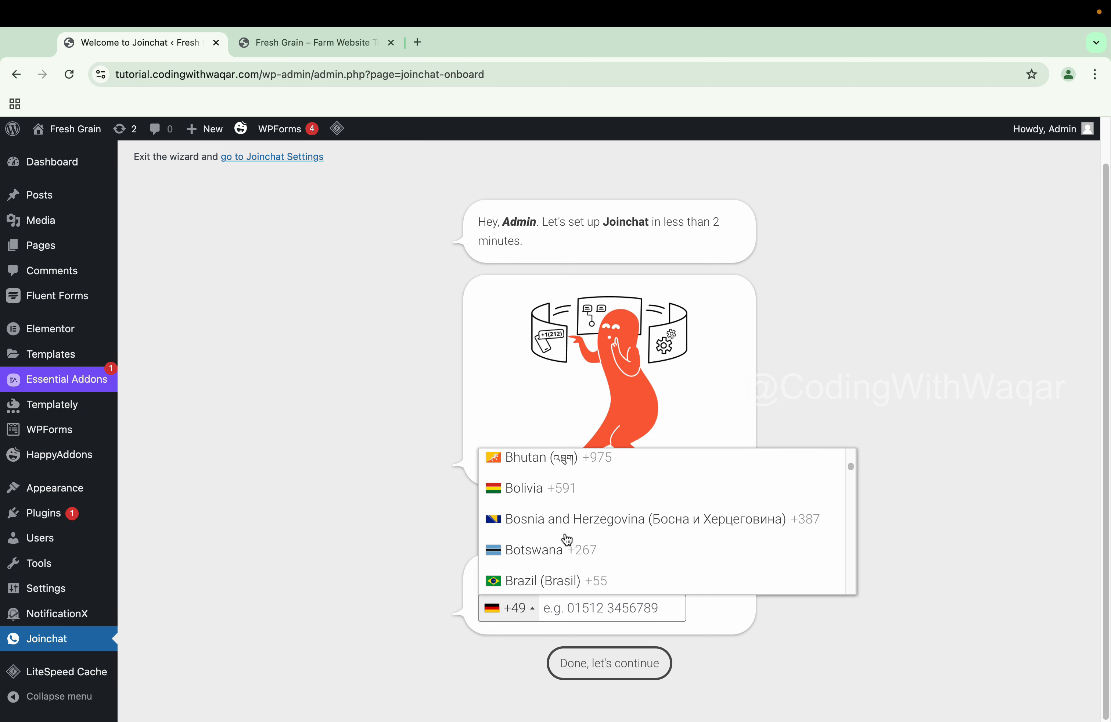
scroll(567, 540, "down", 4)
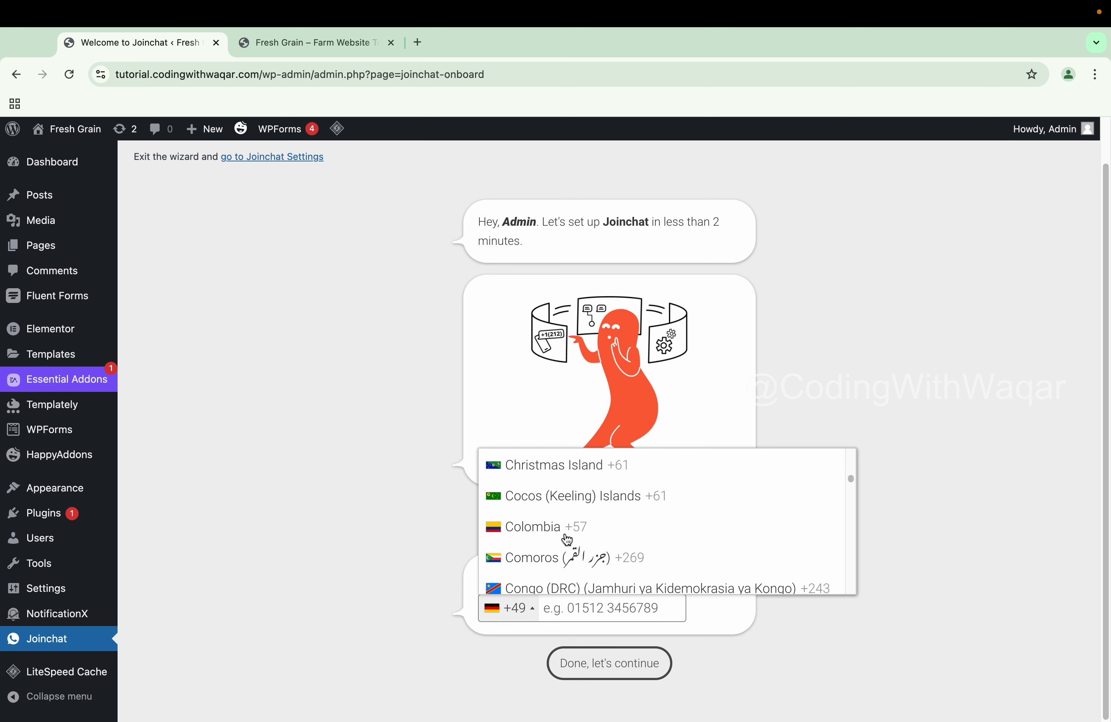
key("p")
left_click(566, 533)
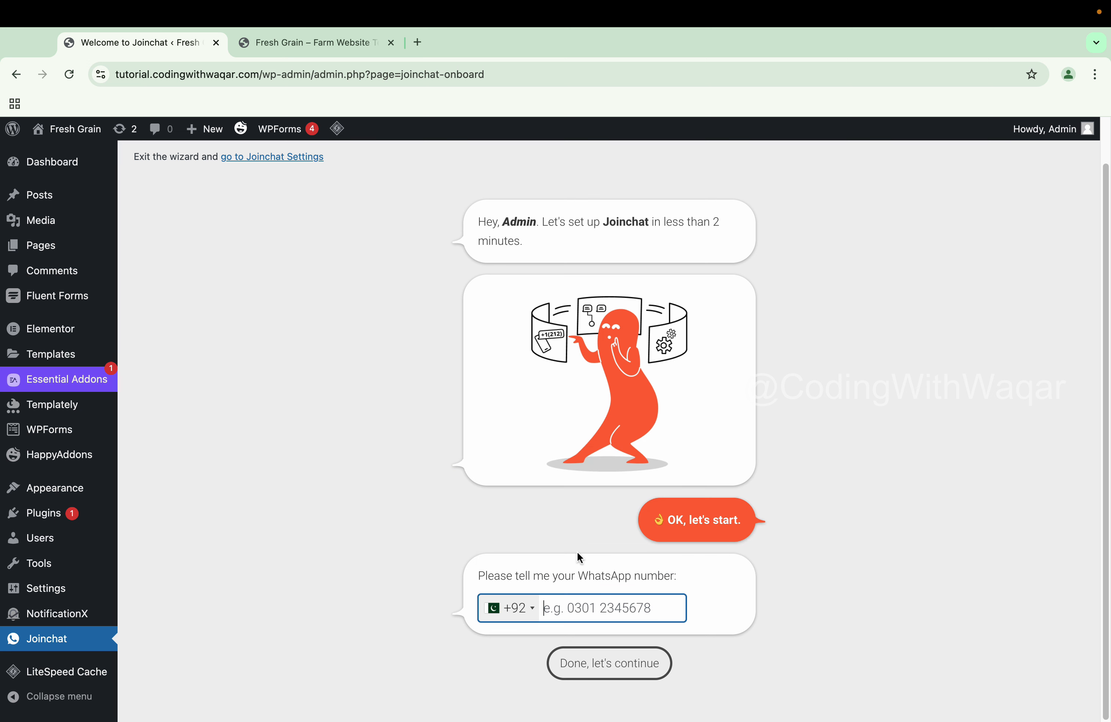
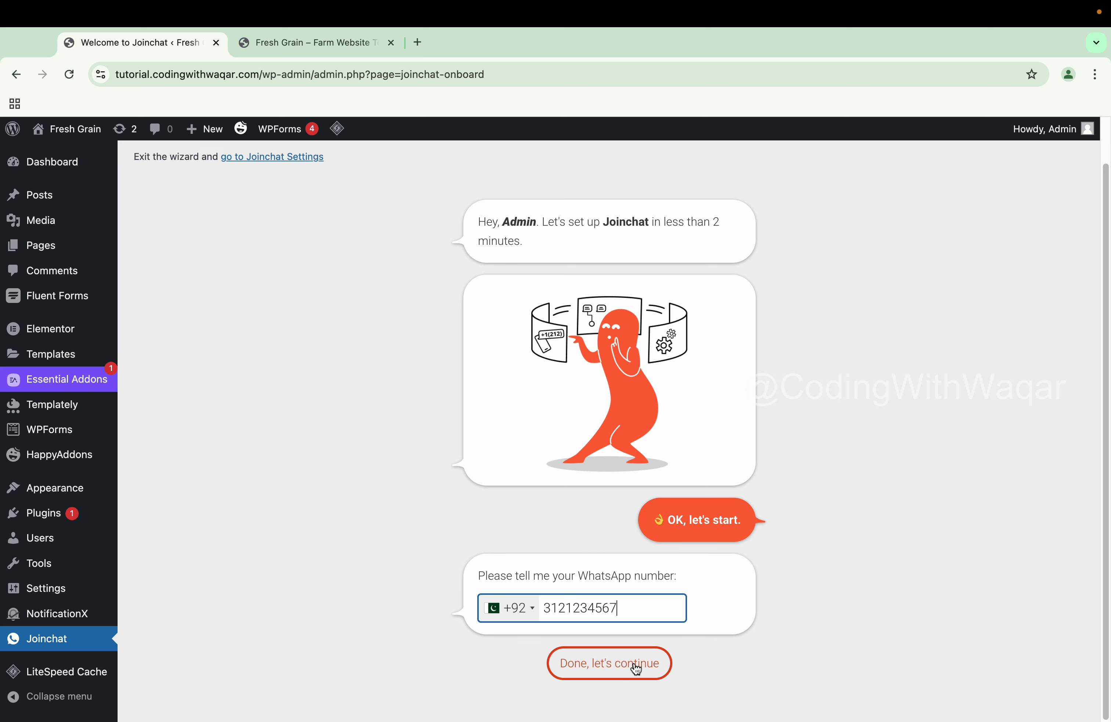
left_click(619, 665)
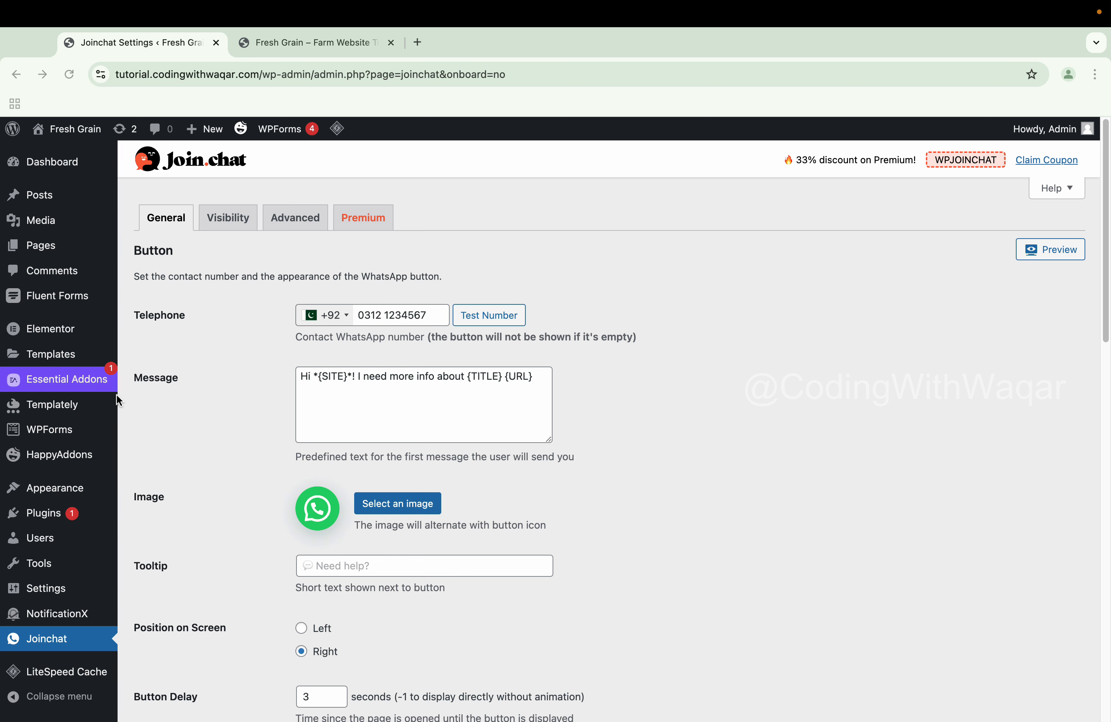
Review the button image and tooltip fields, keep the default image, and save the General settings
scroll(319, 381, "down", 1)
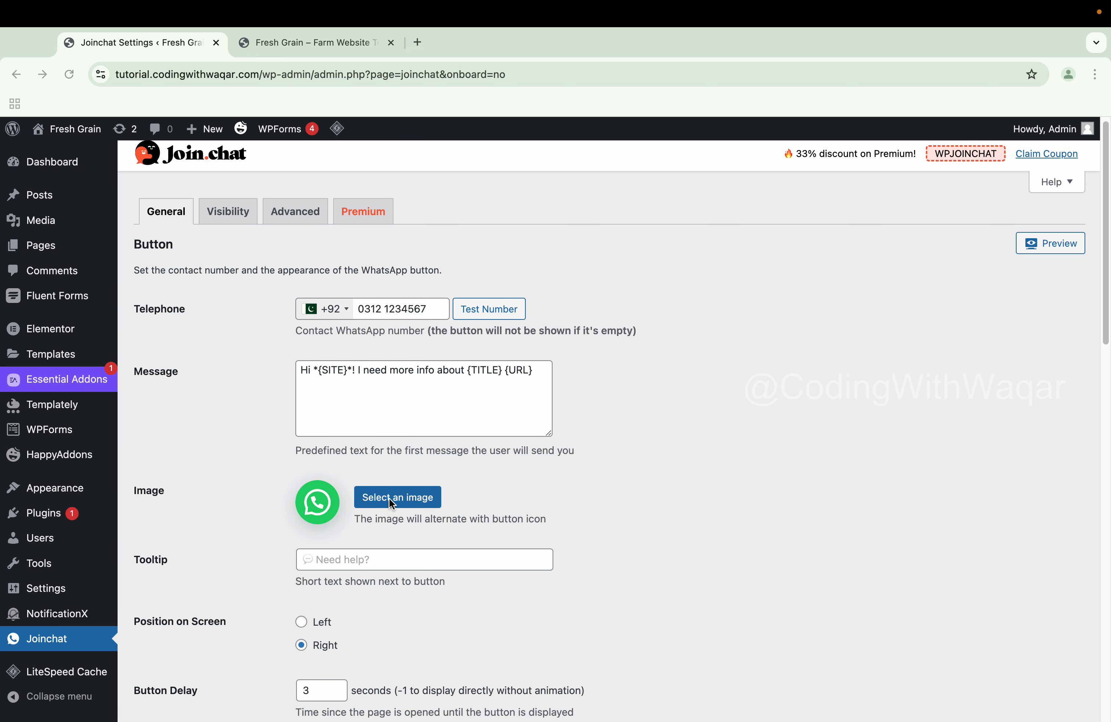
left_click(374, 499)
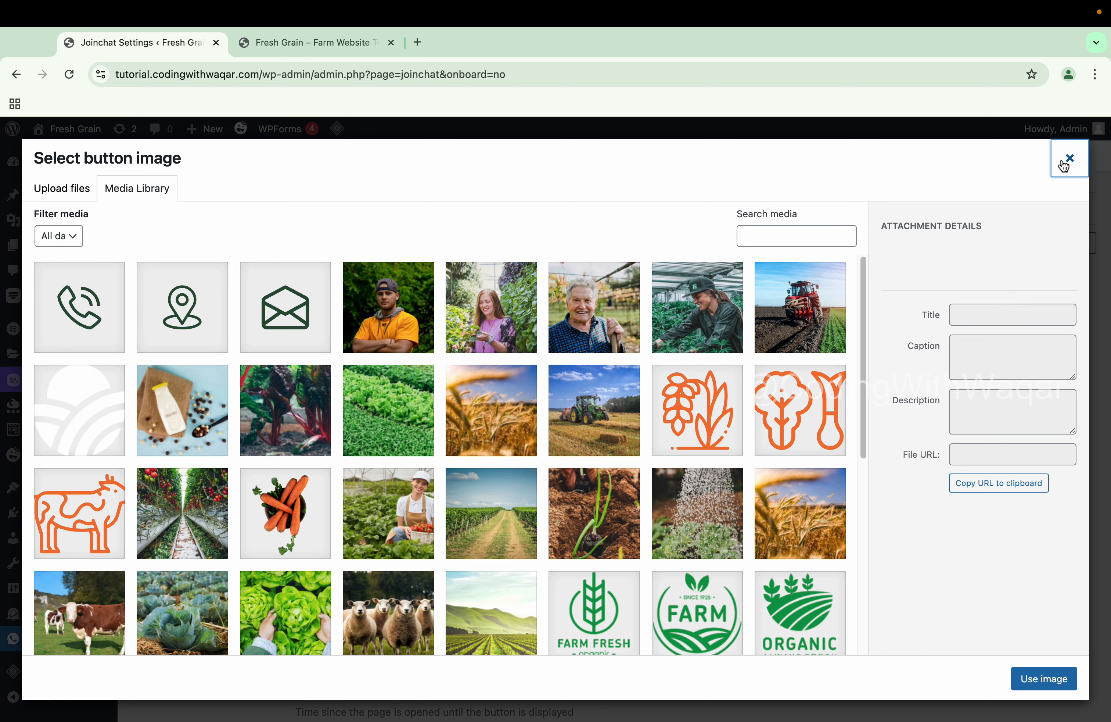
left_click(1070, 159)
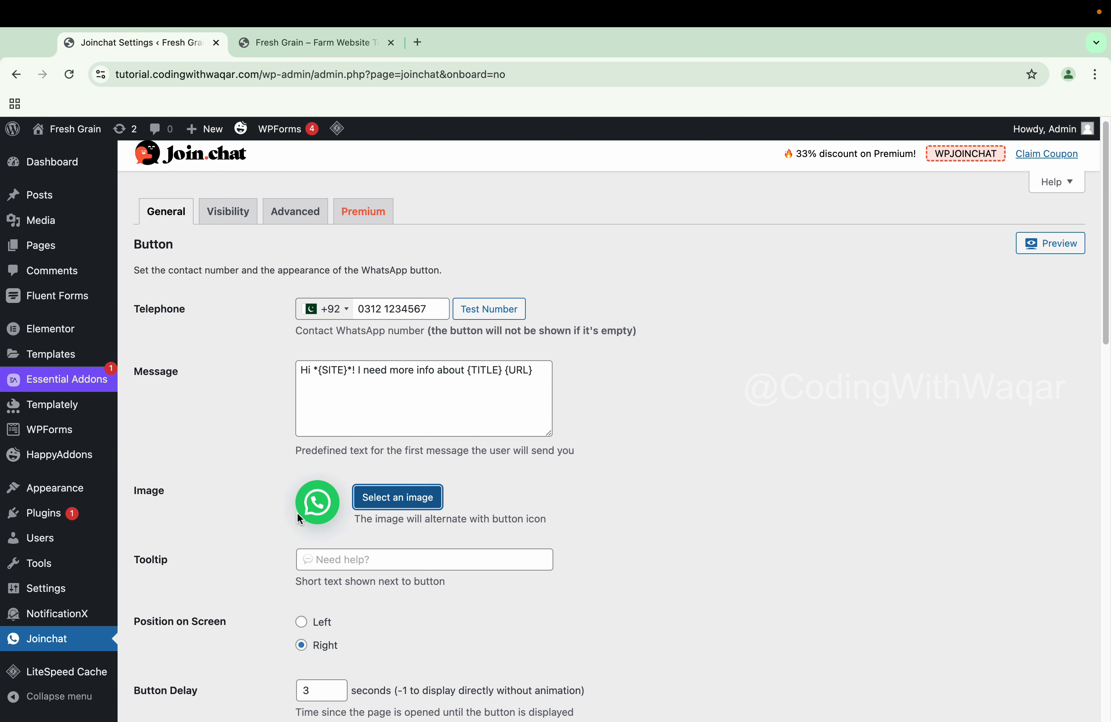
scroll(298, 514, "down", 3)
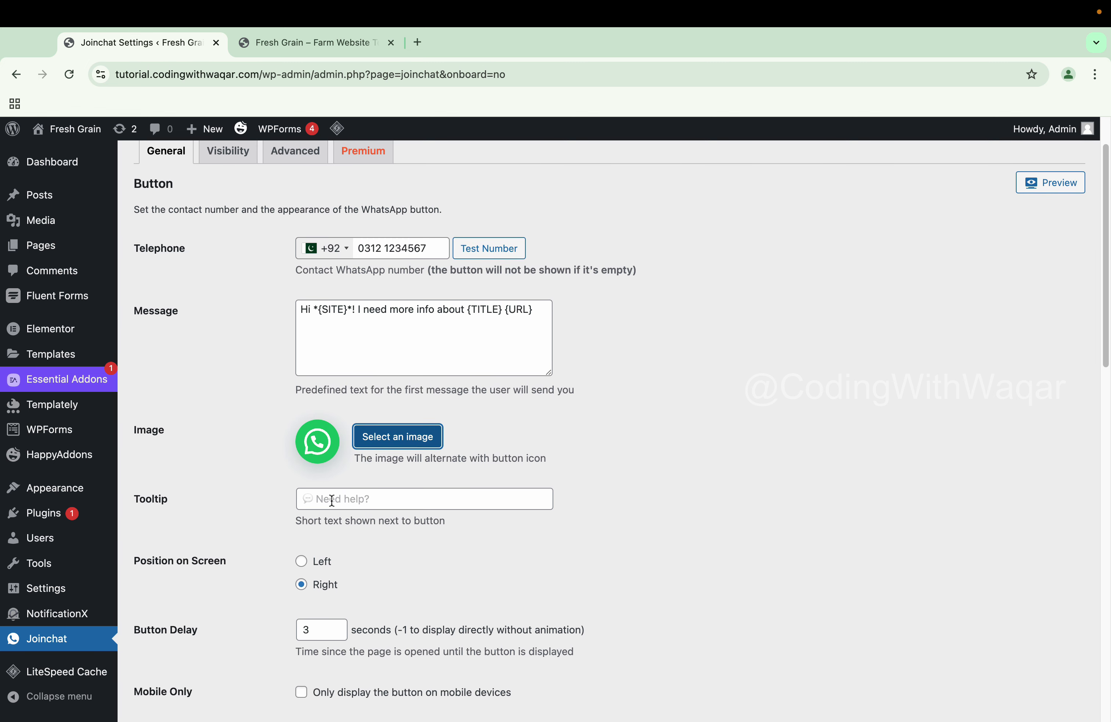
left_click(332, 501)
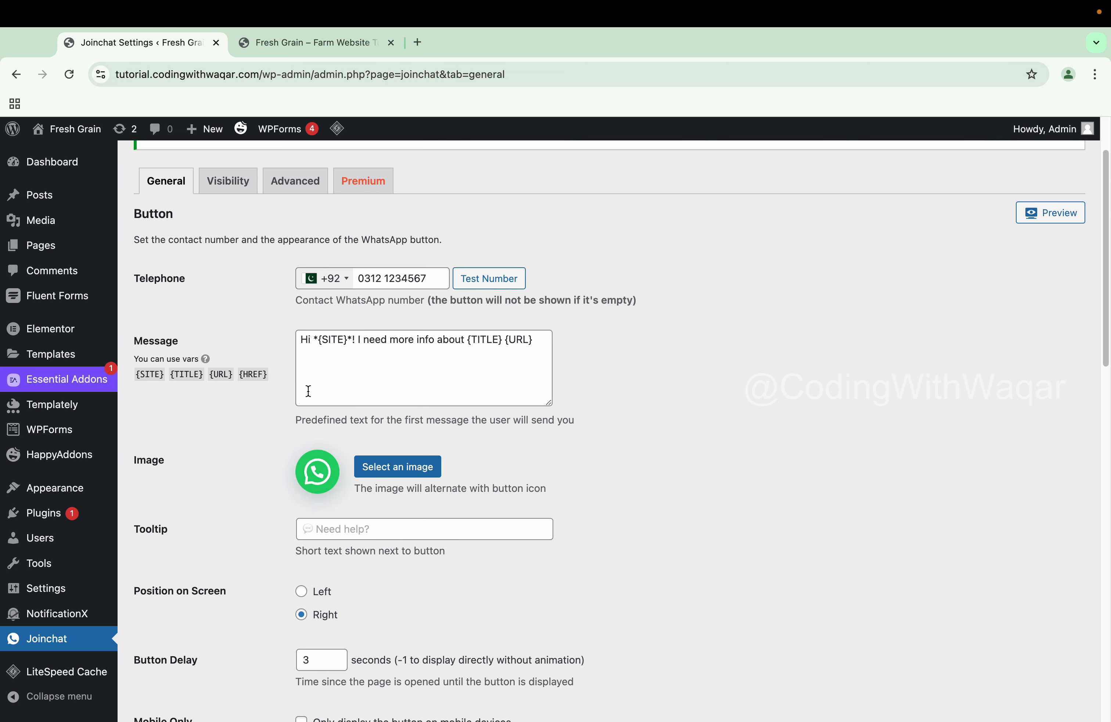
scroll(308, 391, "down", 20)
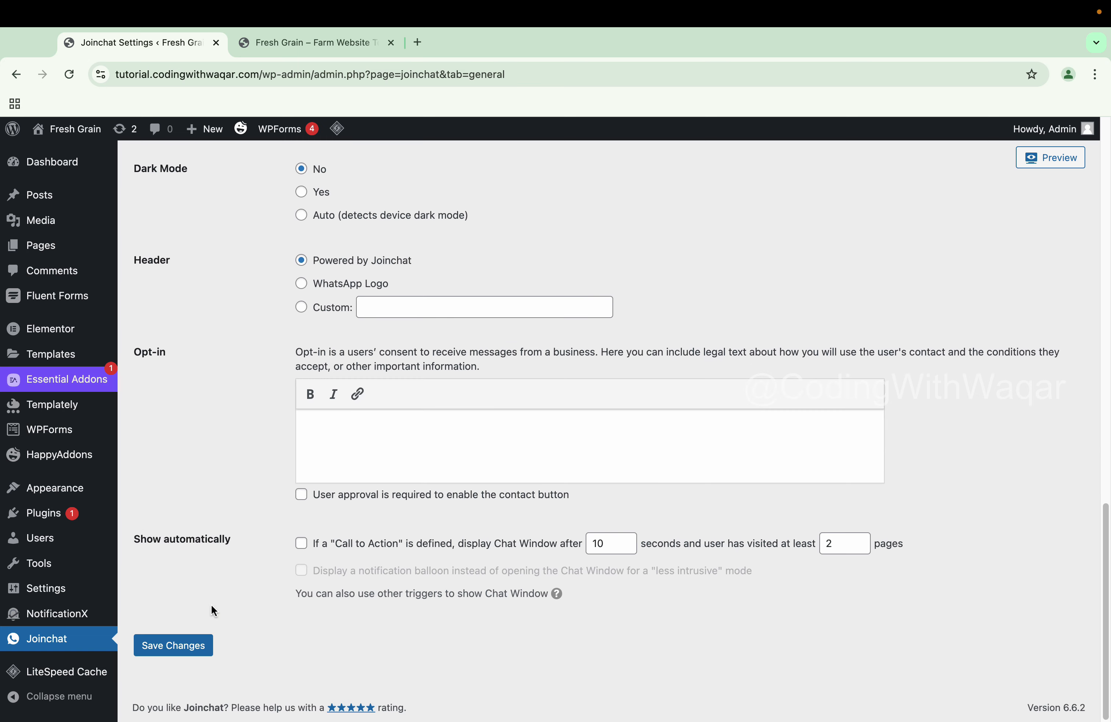
left_click(200, 647)
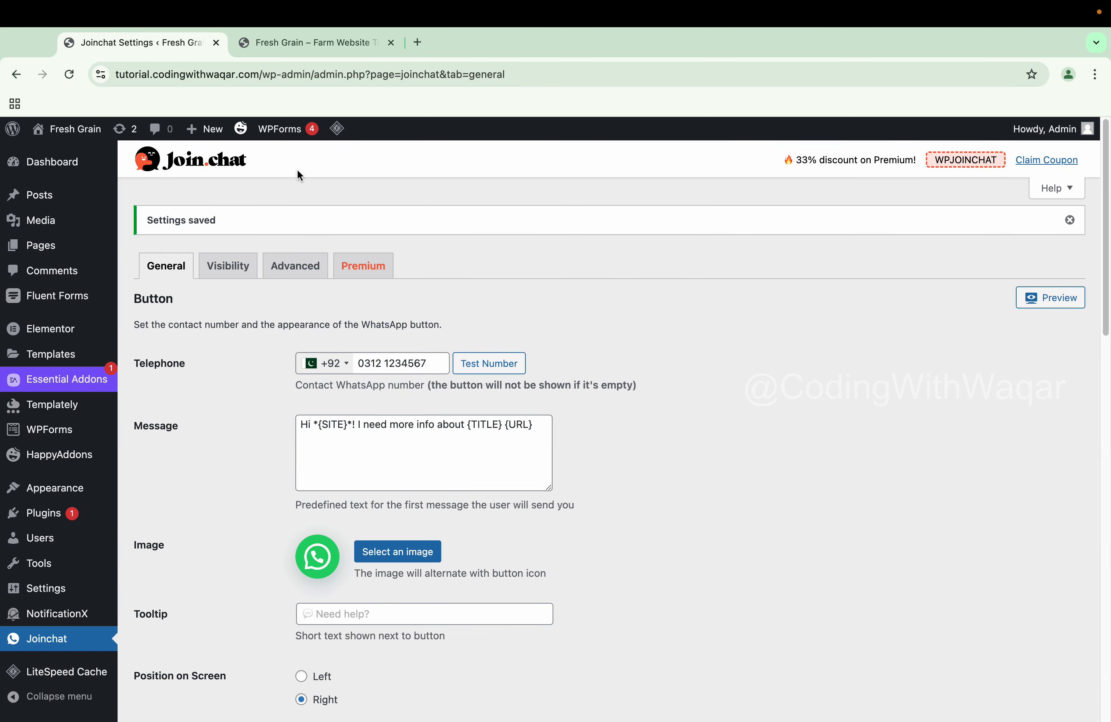
Reload the Fresh Grain homepage and preview its default WhatsApp chat popup
left_click(294, 47)
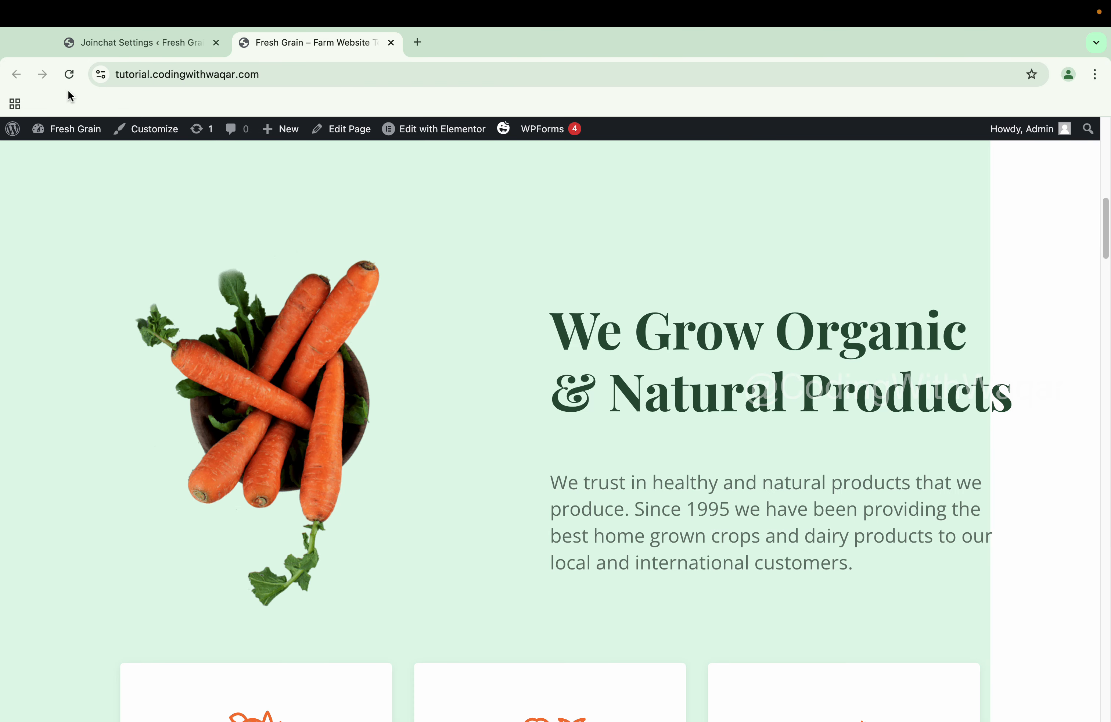
left_click(69, 74)
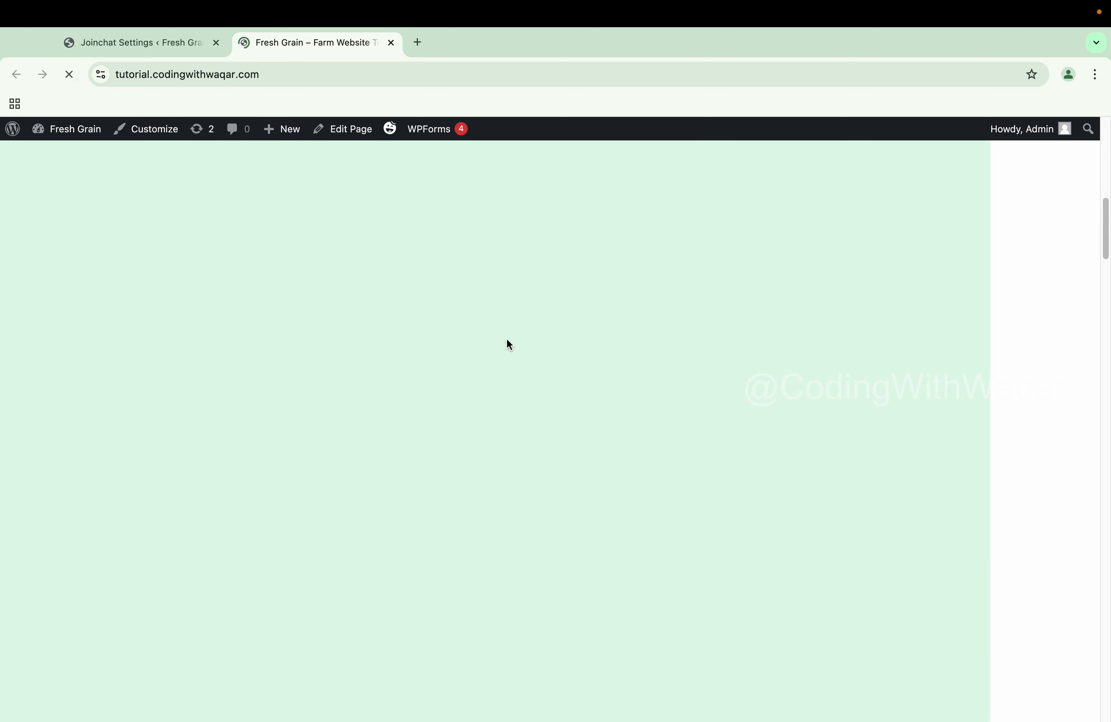
scroll(507, 339, "down", 5)
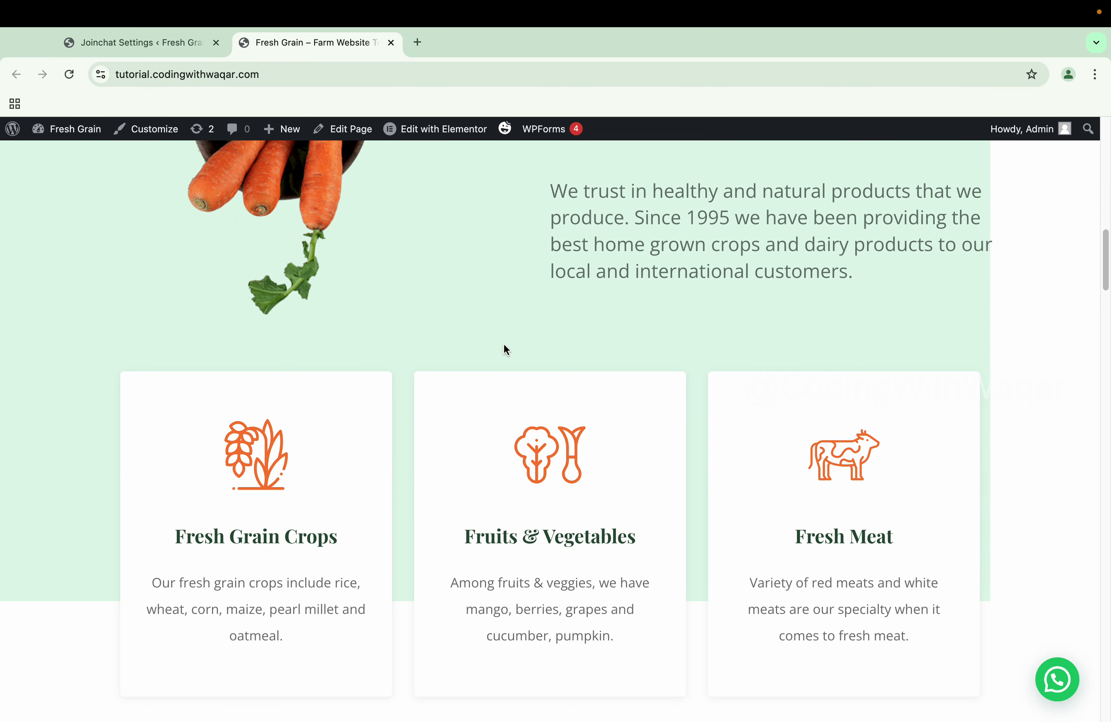
scroll(505, 347, "down", 2)
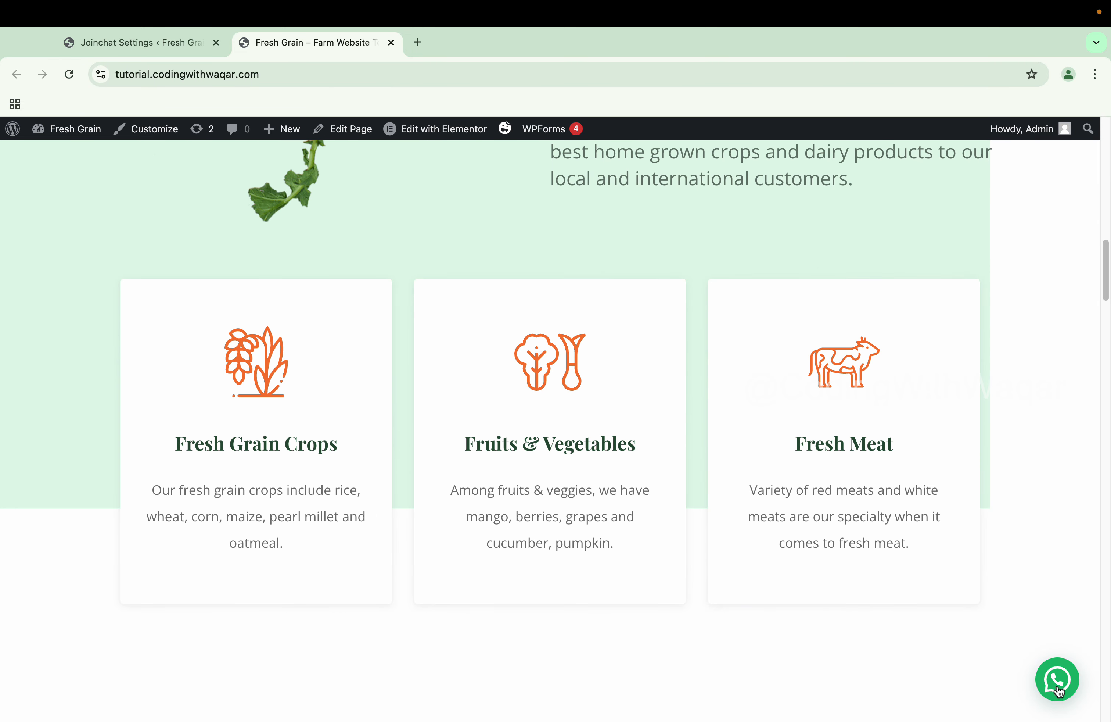
left_click(1057, 690)
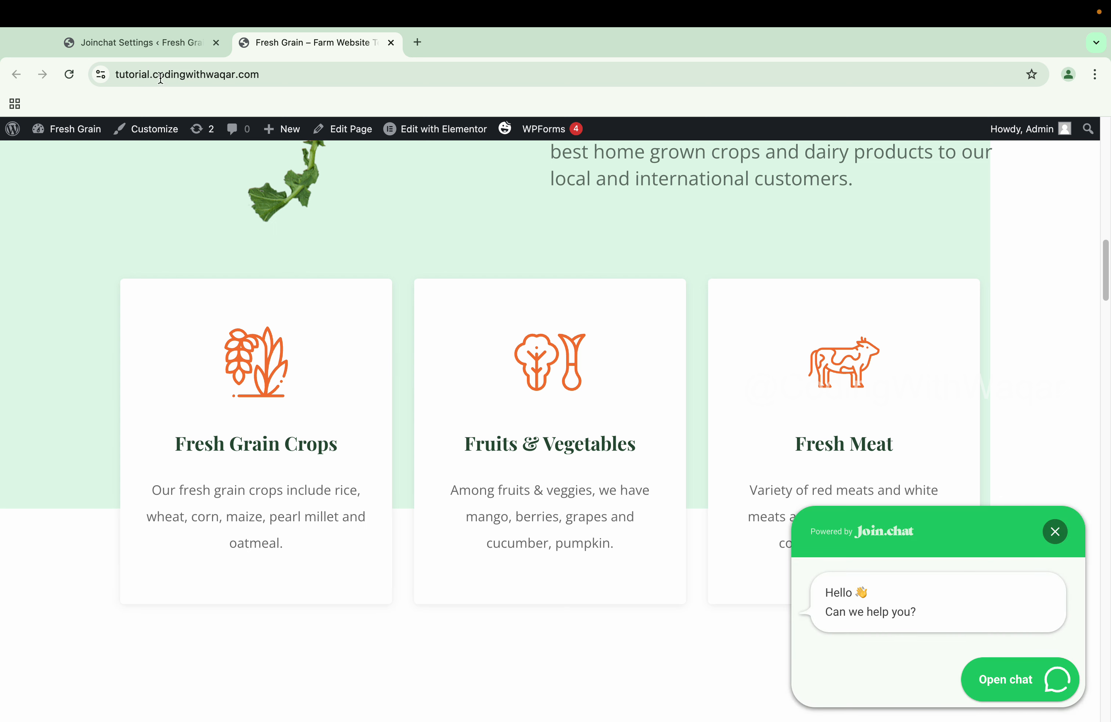
left_click(143, 43)
Replace 'Can we help you?' in the Call to Action with 'What kind of service you are looking for'
scroll(512, 384, "down", 5)
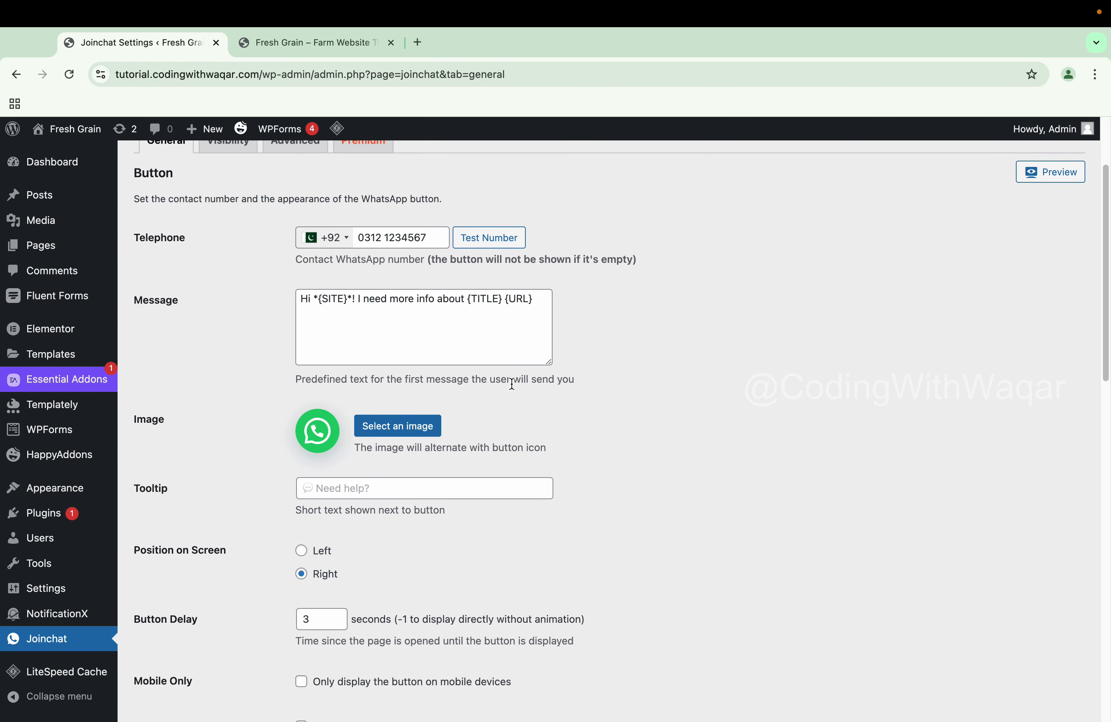
scroll(512, 385, "down", 6)
left_click(375, 575)
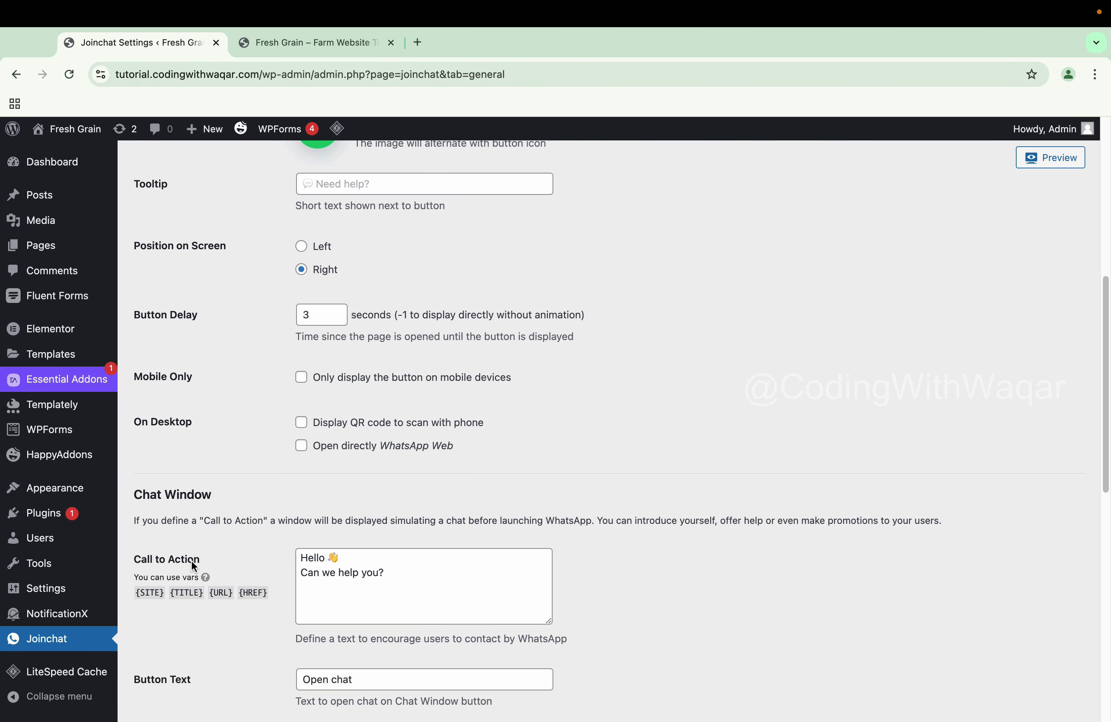
left_click(395, 579)
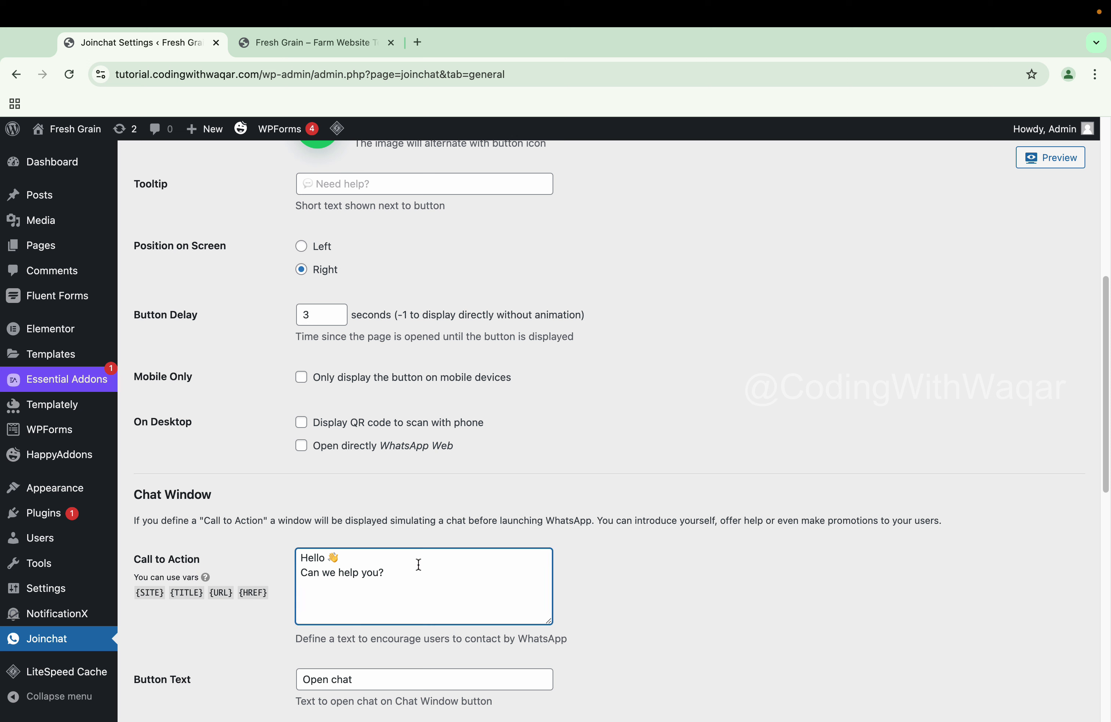
key("alt+BackSpace")
key("alt+BackSpace")
key("alt+BackSpace")
key("alt+BackSpace")
type("W")
type("hat kind of w")
type("ser")
type("vice you ")
type("are looking for")
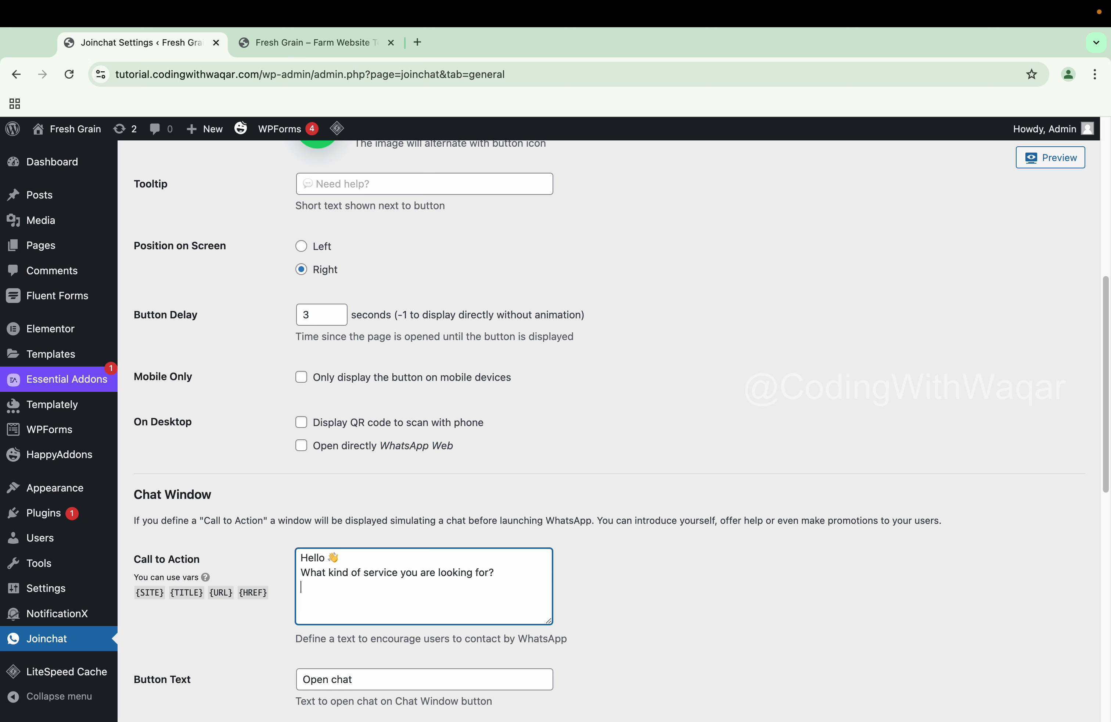
Add the numbered options '1. Website development' and '2. Mobile app development' below it
type("Website deve")
type("lopment")
type("Mobi")
type("le Ap")
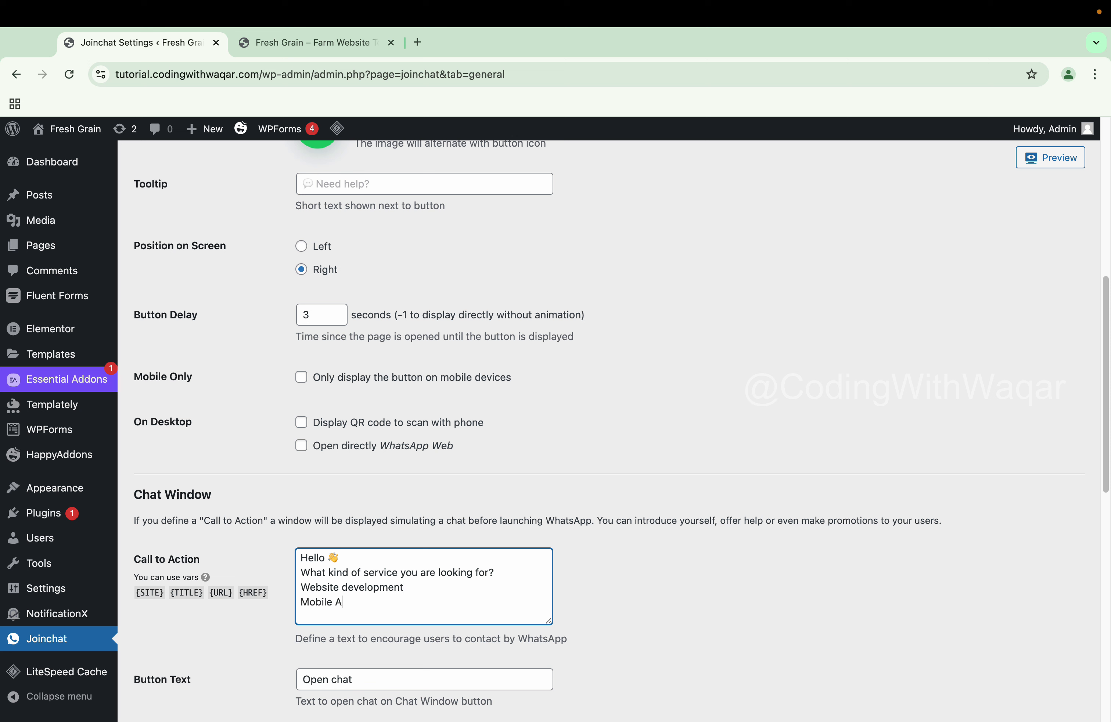
key("BackSpace")
key("BackSpace")
key("BackSpace")
type("app development")
key("Left")
key("Left")
key("Left")
key("Left")
key("Left")
key("Left")
key("super+Left")
type("1.")
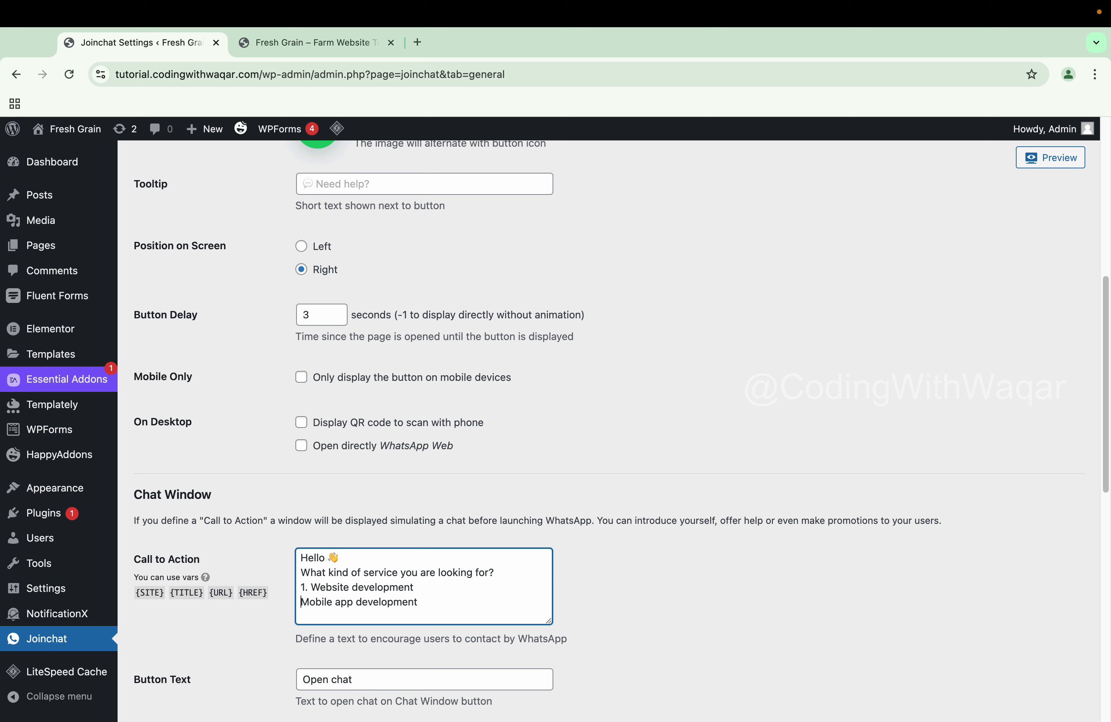
key("super+Right")
key("Down")
key("super+Left")
type("2.")
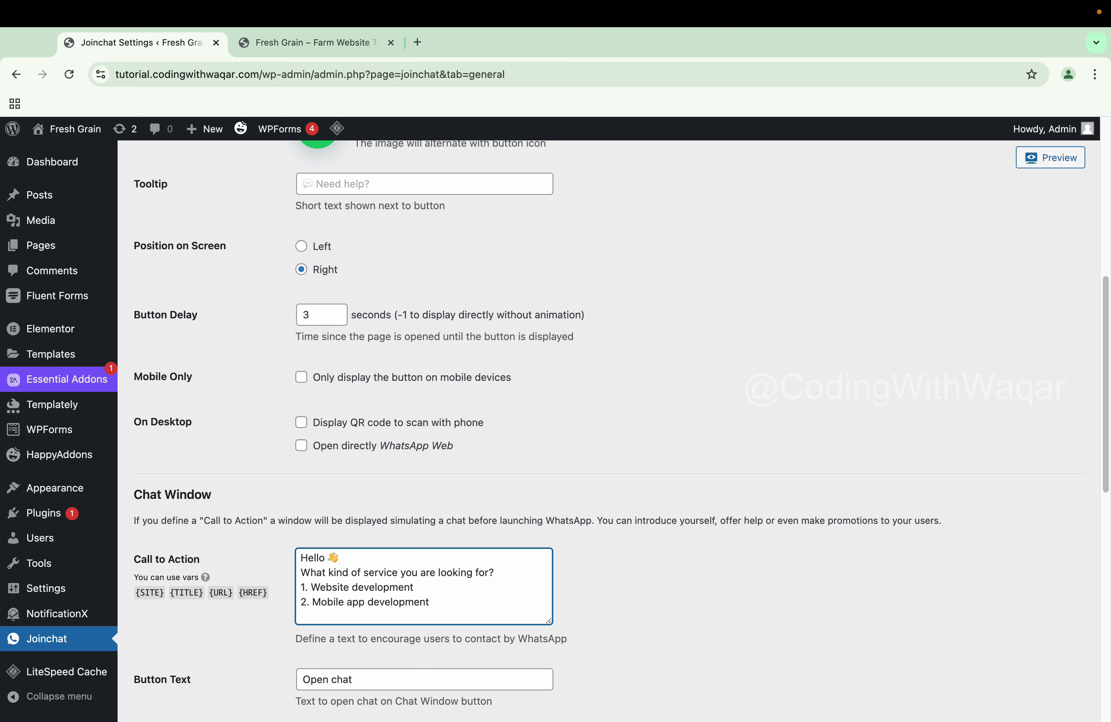
Save the updated chat message and reload the Fresh Grain site
scroll(463, 543, "down", 15)
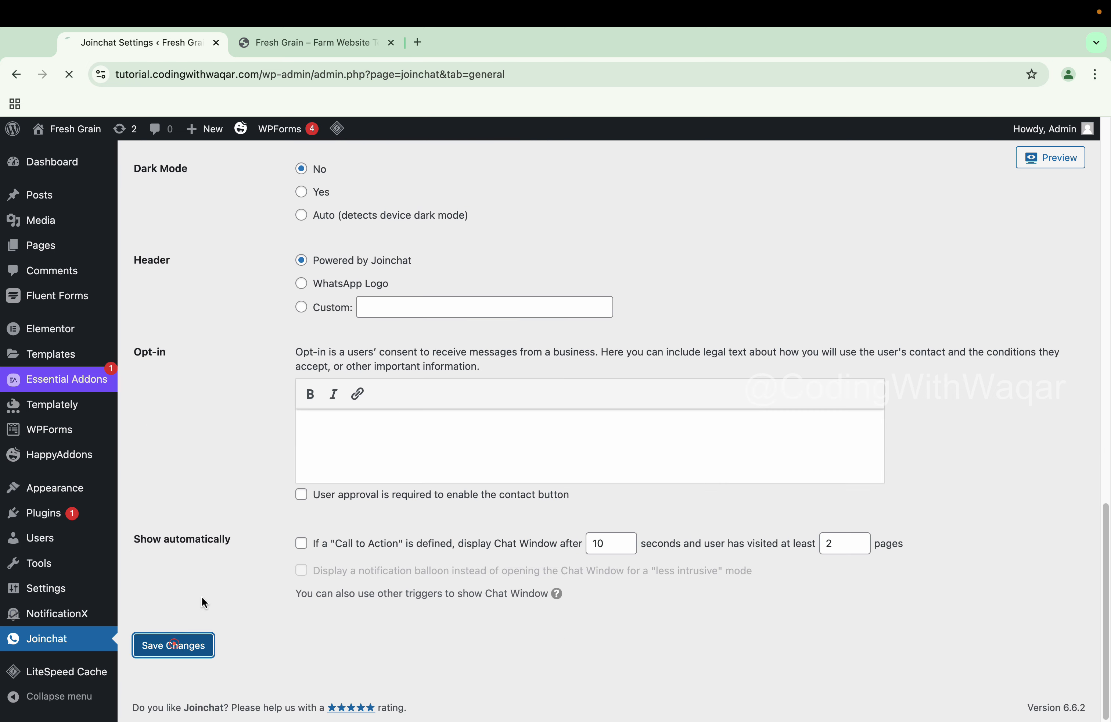
left_click(174, 646)
left_click(282, 43)
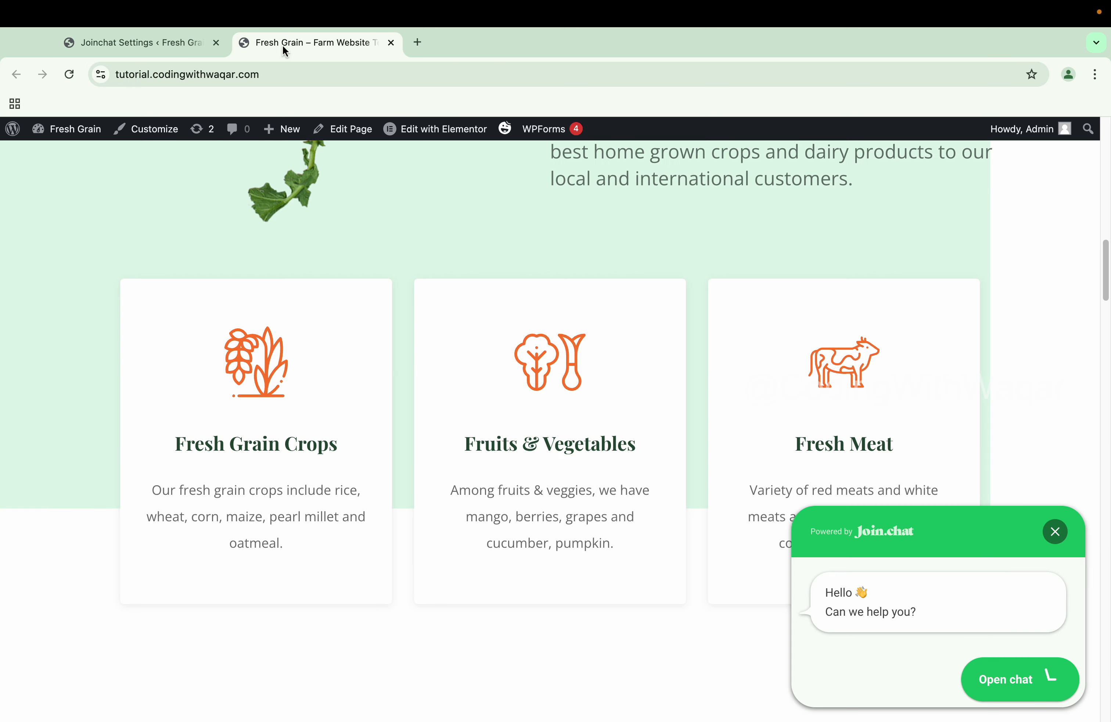
left_click(70, 75)
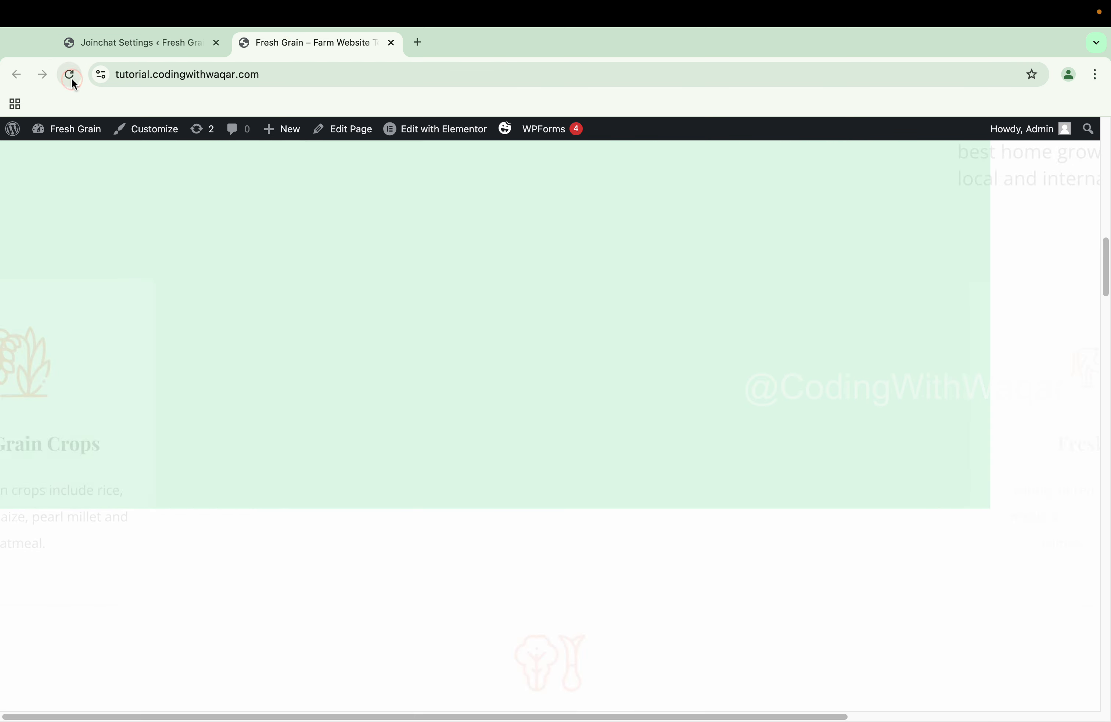
Check the new message in the site's chat popup and start a WhatsApp chat from it
scroll(1071, 598, "down", 5)
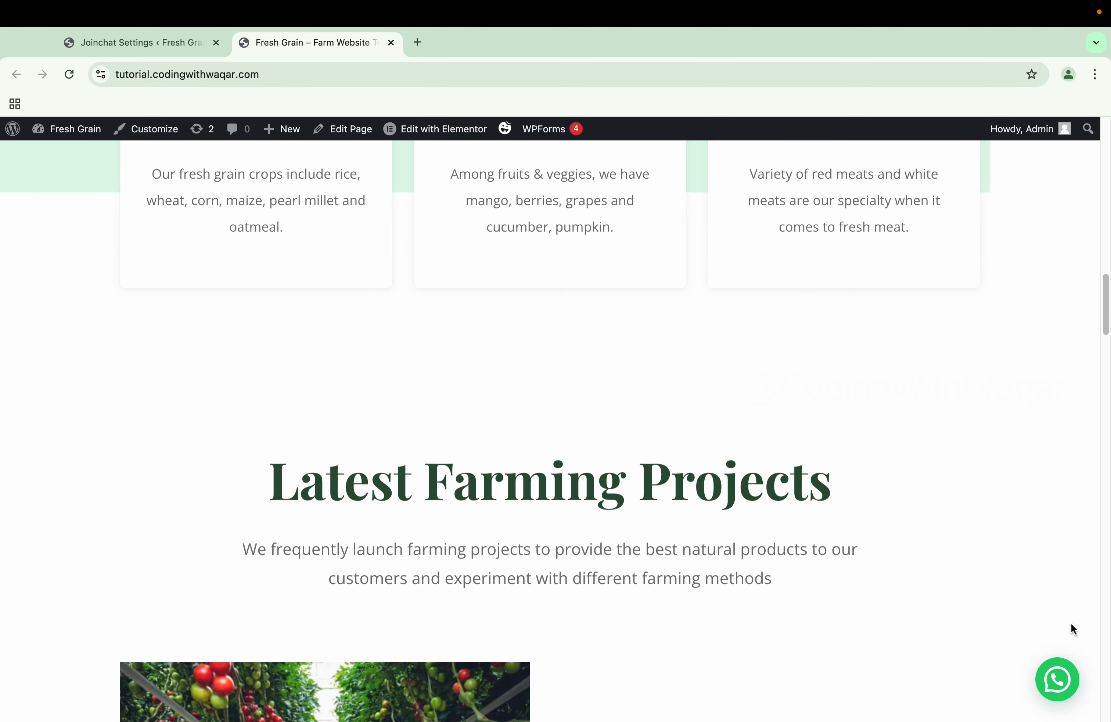
left_click(1059, 682)
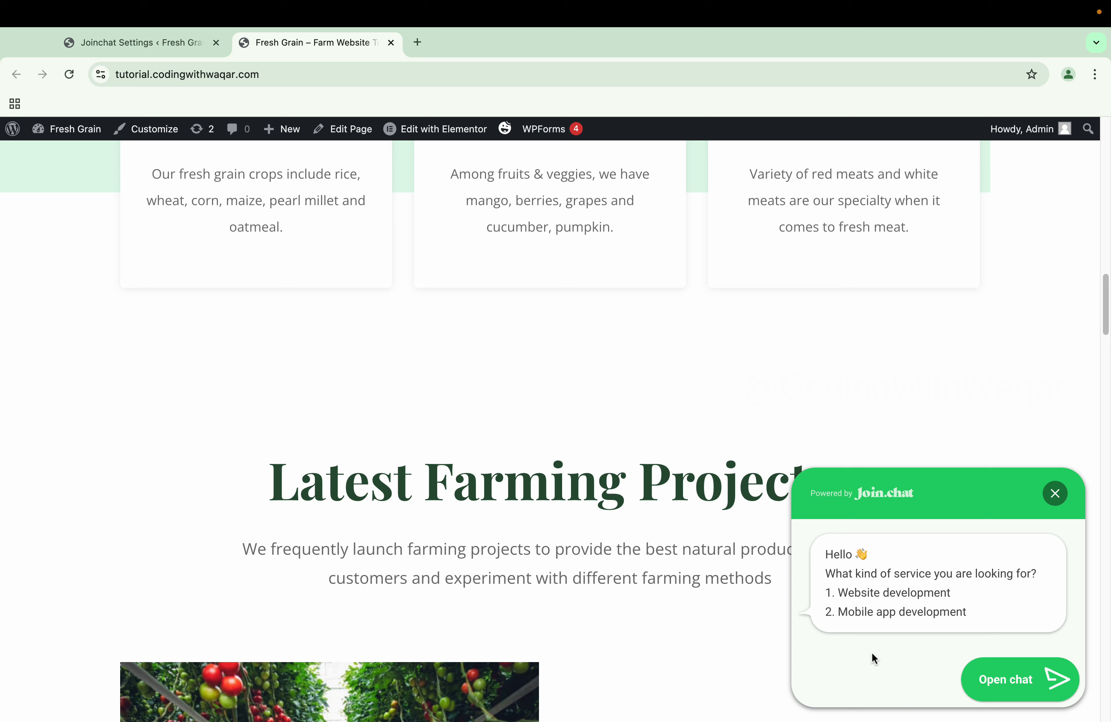
left_click(987, 677)
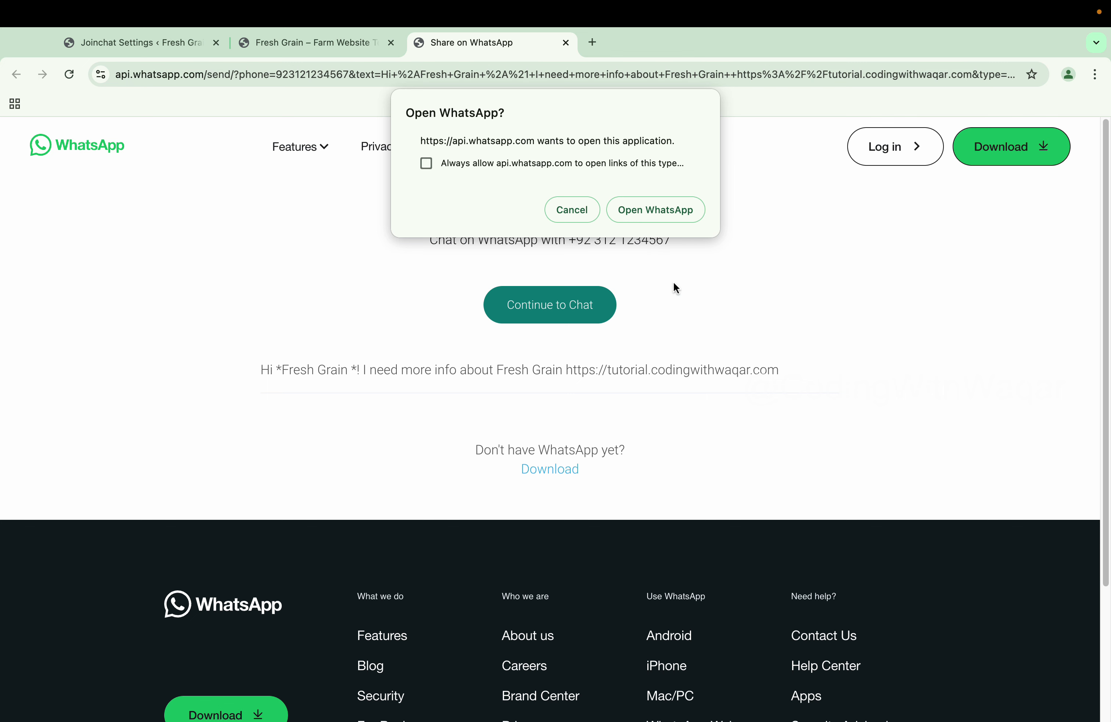
Cancel the Open WhatsApp prompt and go back to the Joinchat settings tab
left_click(362, 44)
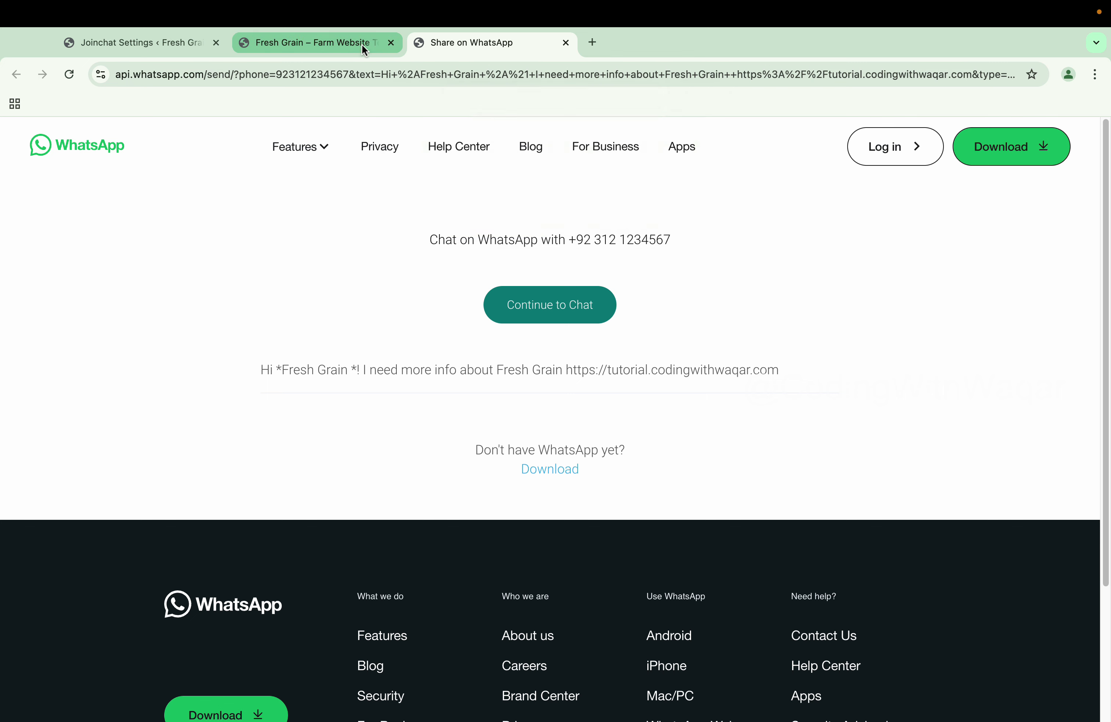
left_click(180, 44)
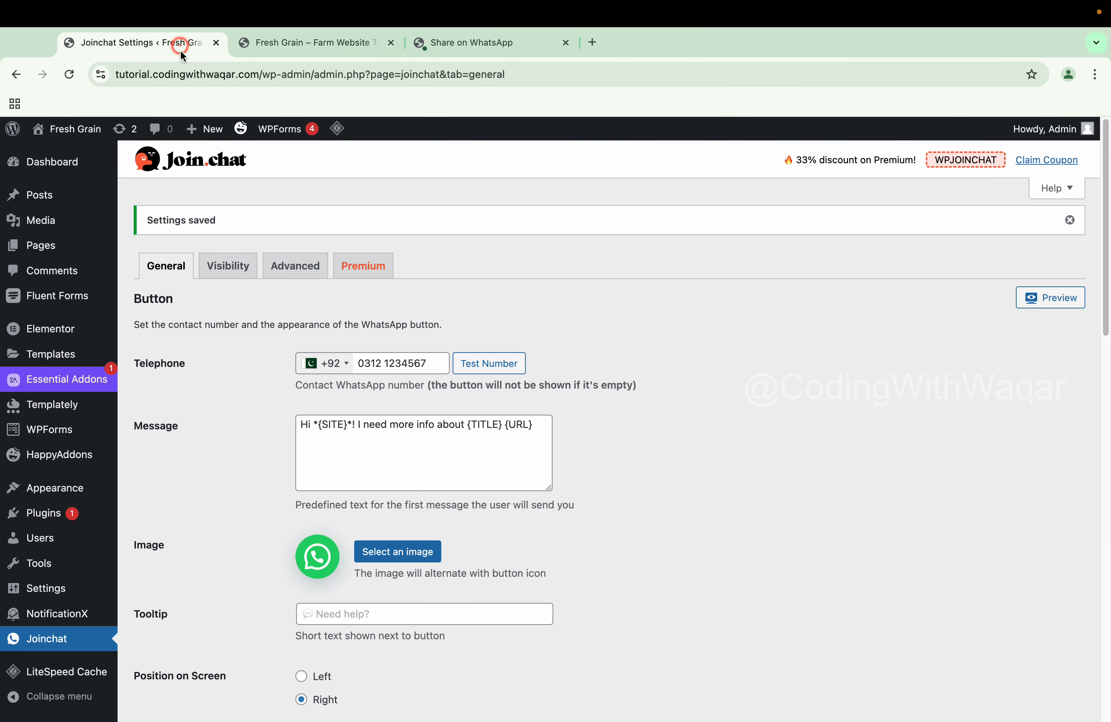
Set the button's Position on Screen to Left and save
scroll(385, 281, "down", 5)
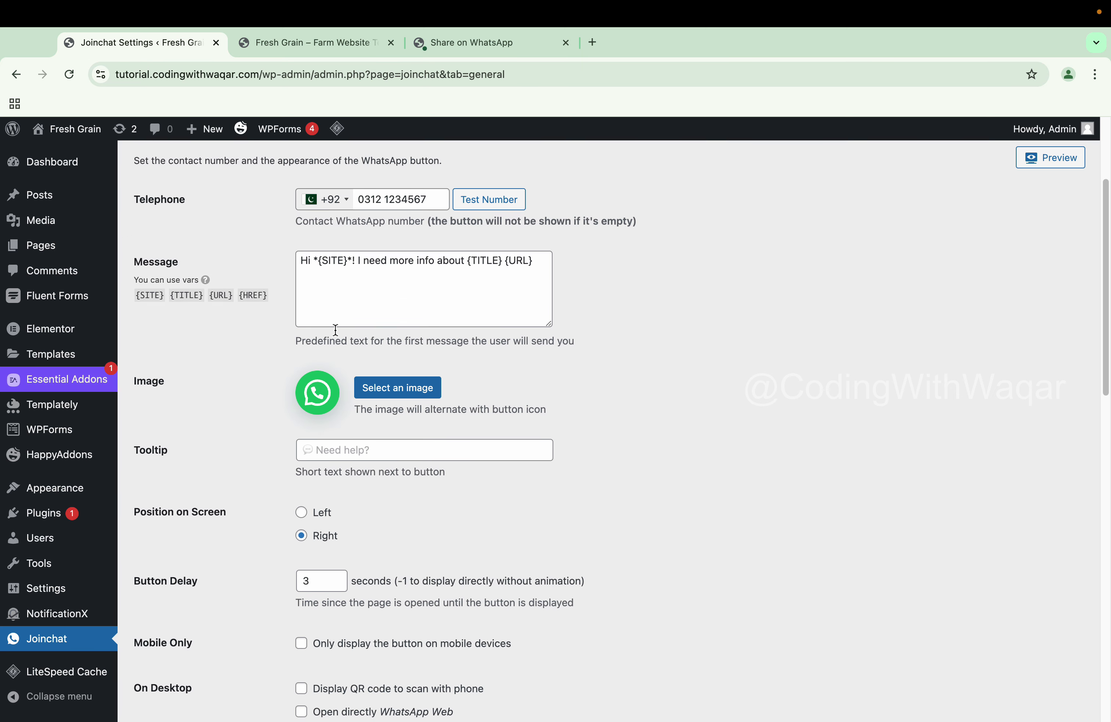
left_click(300, 512)
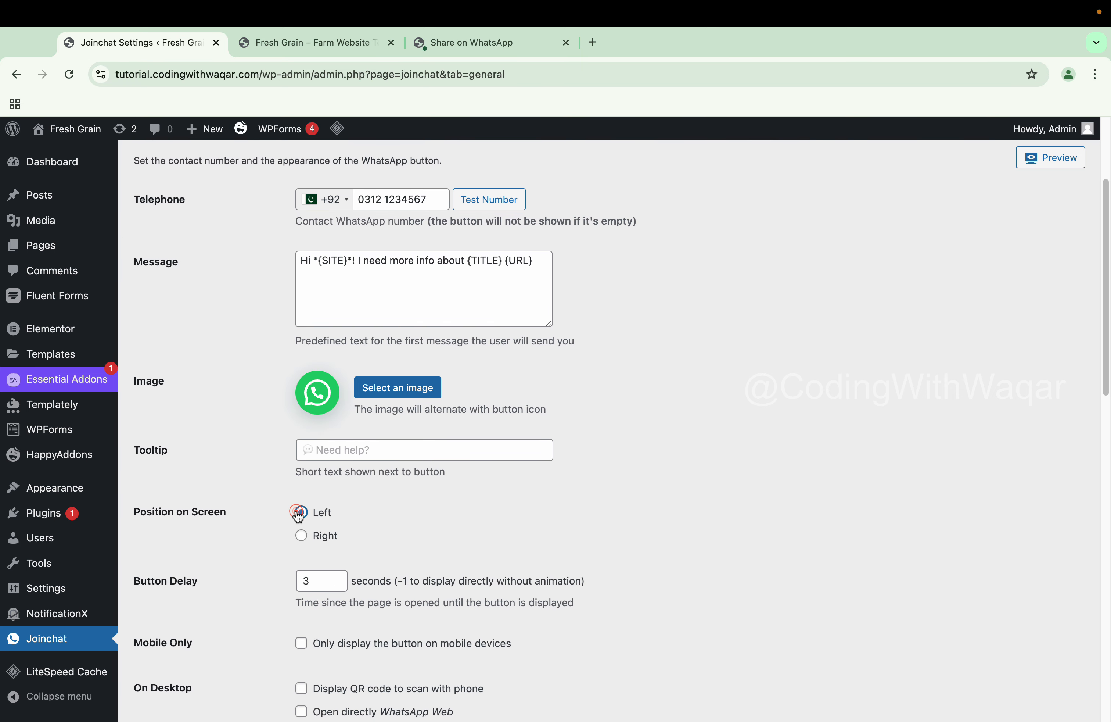
scroll(252, 511, "down", 10)
scroll(215, 570, "down", 5)
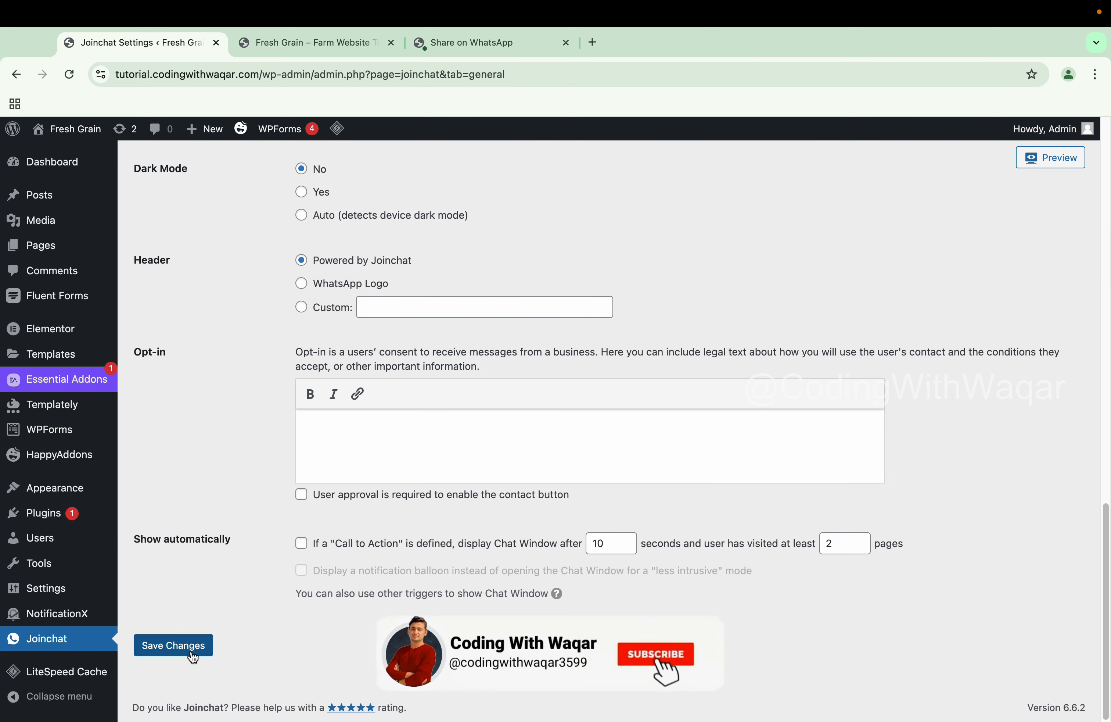
left_click(192, 652)
Reload the Fresh Grain site to confirm the WhatsApp button now sits bottom-left
left_click(300, 43)
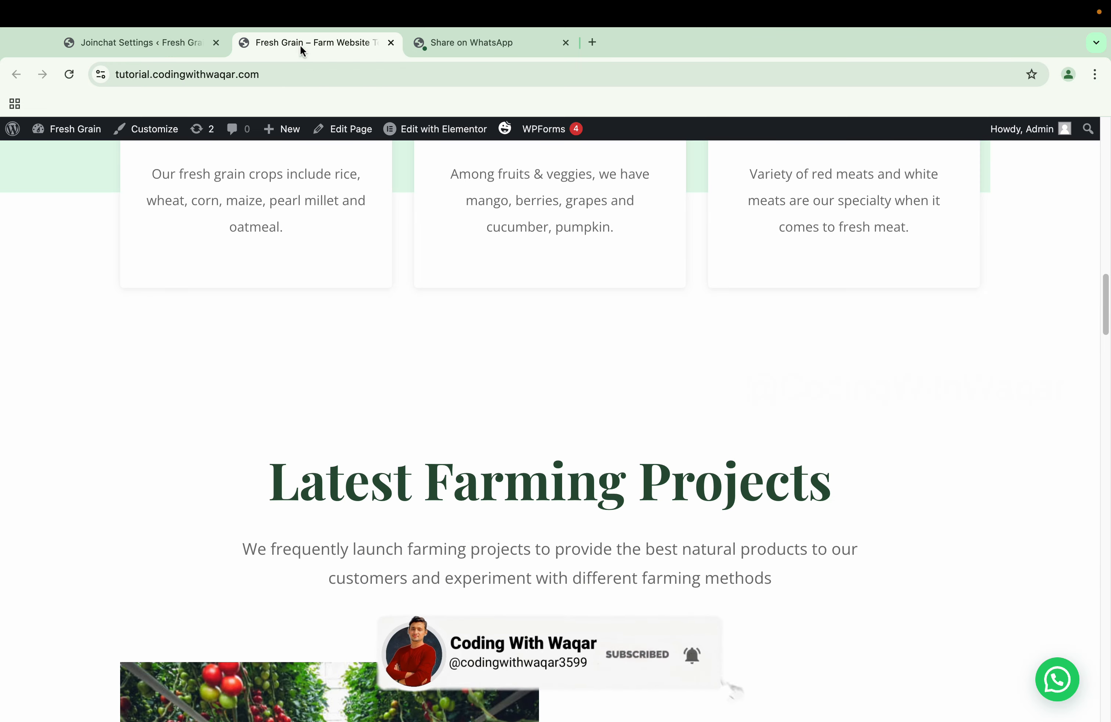
left_click(69, 74)
scroll(240, 385, "down", 15)
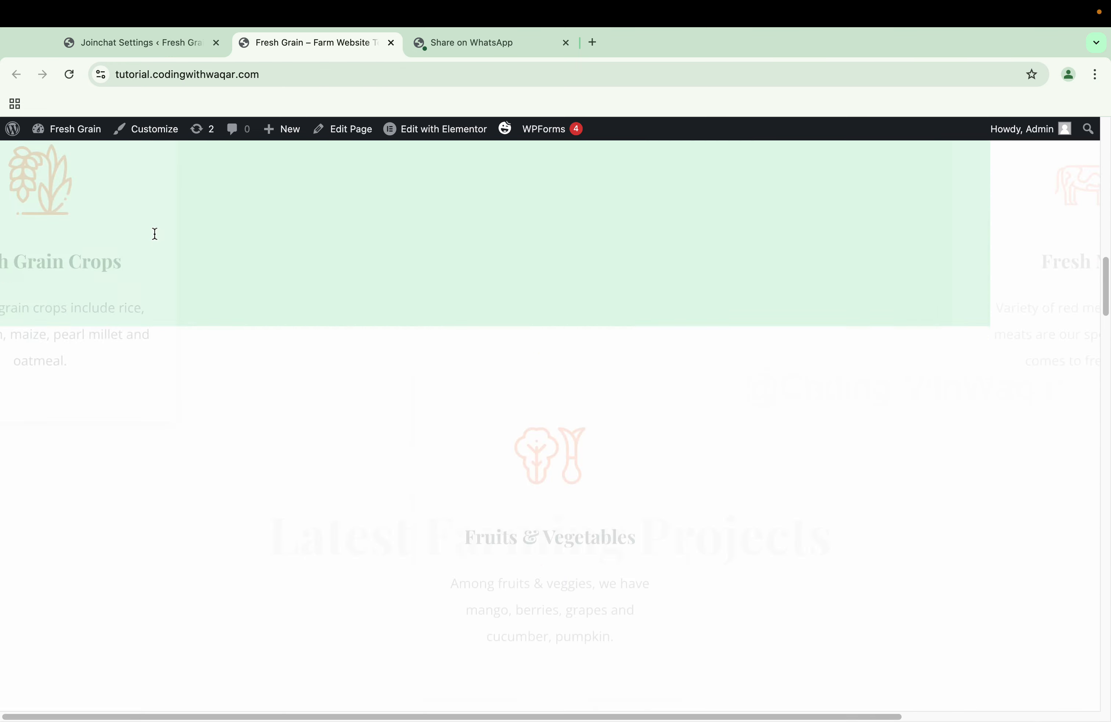
scroll(243, 386, "down", 5)
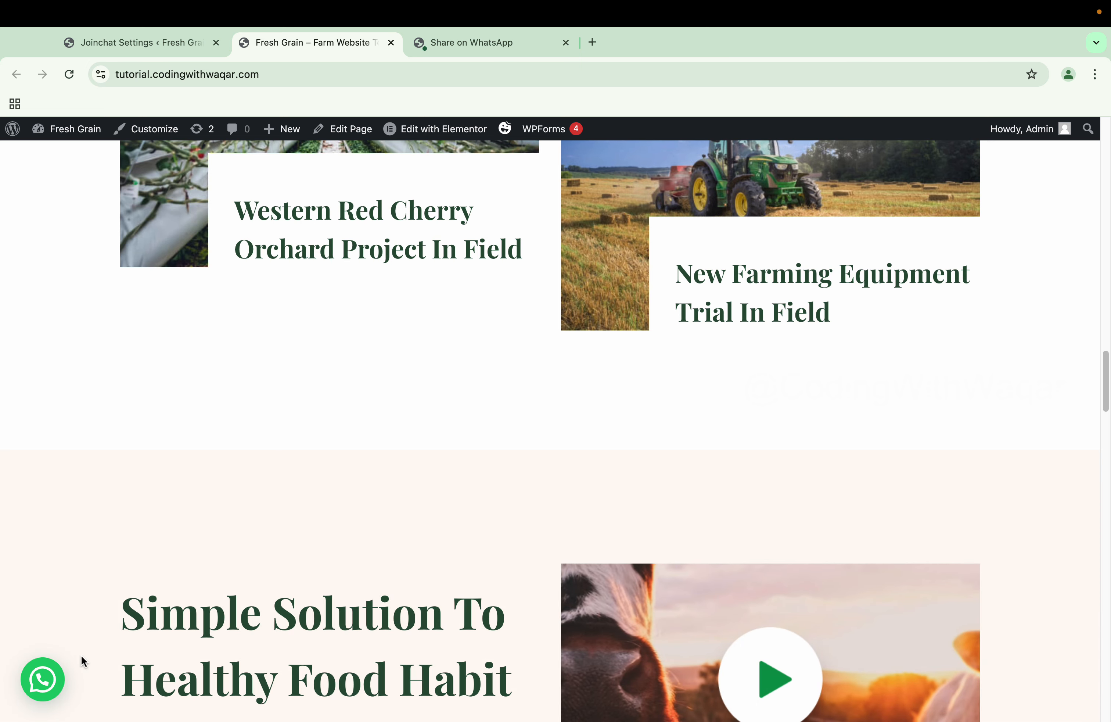
left_click(136, 43)
Lower the WhatsApp button's display delay from 3 to 1 second
scroll(261, 484, "down", 5)
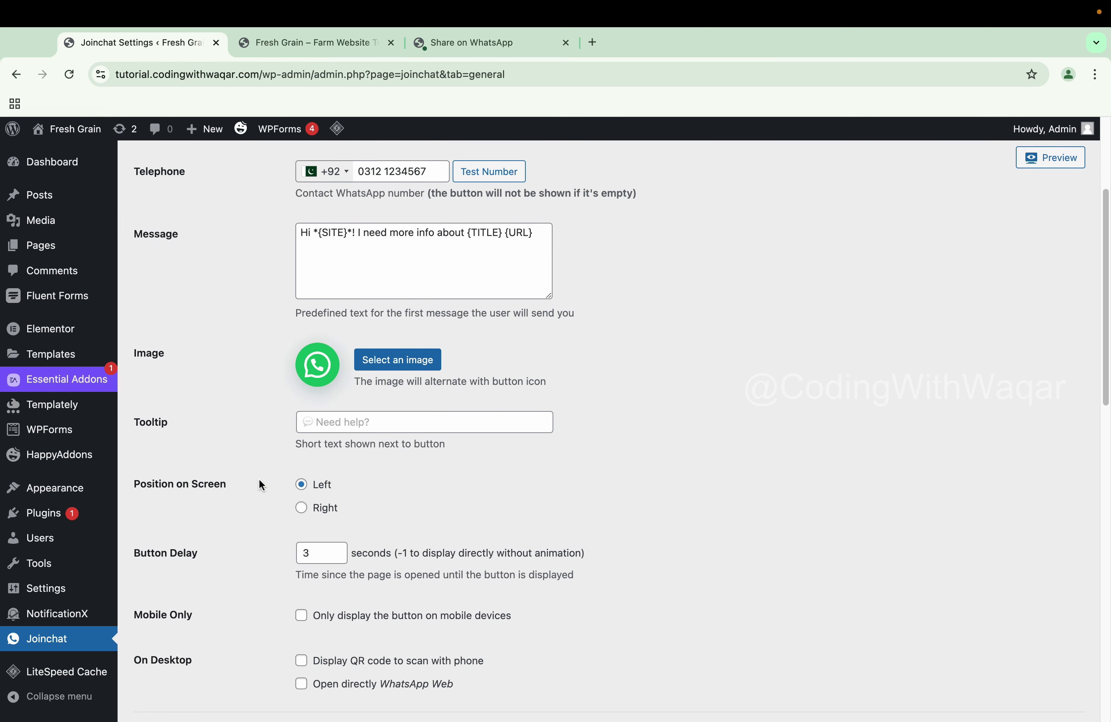
left_click(335, 558)
left_click(336, 558)
scroll(158, 605, "down", 1)
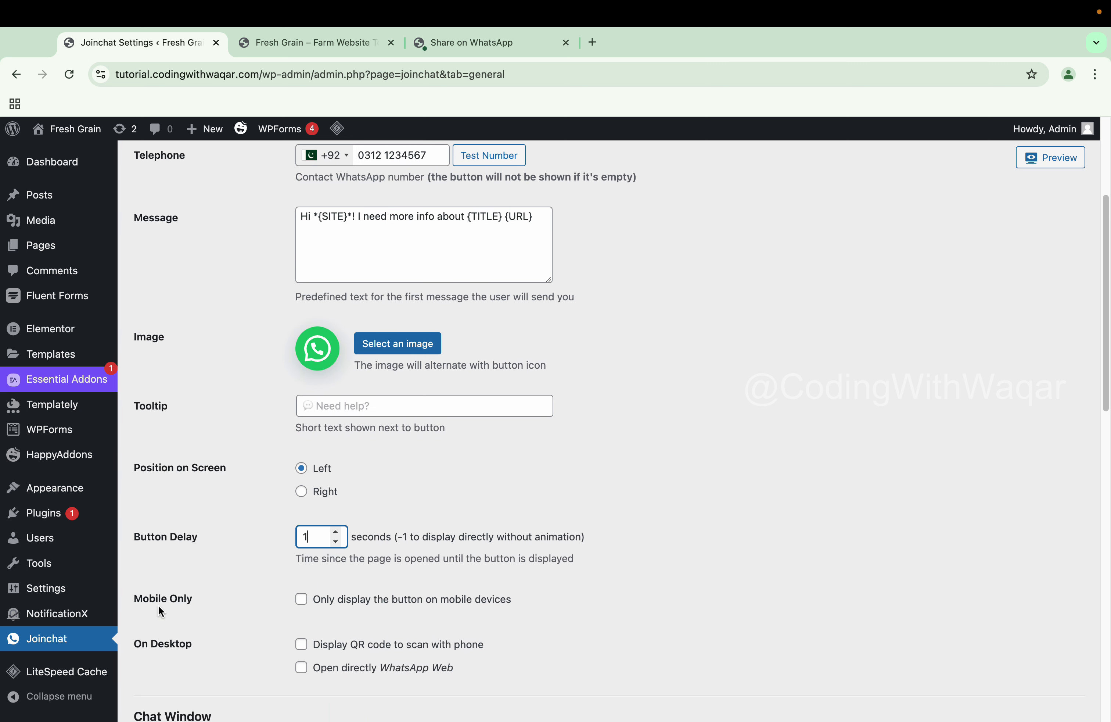
scroll(191, 534, "down", 1)
scroll(191, 534, "down", 1)
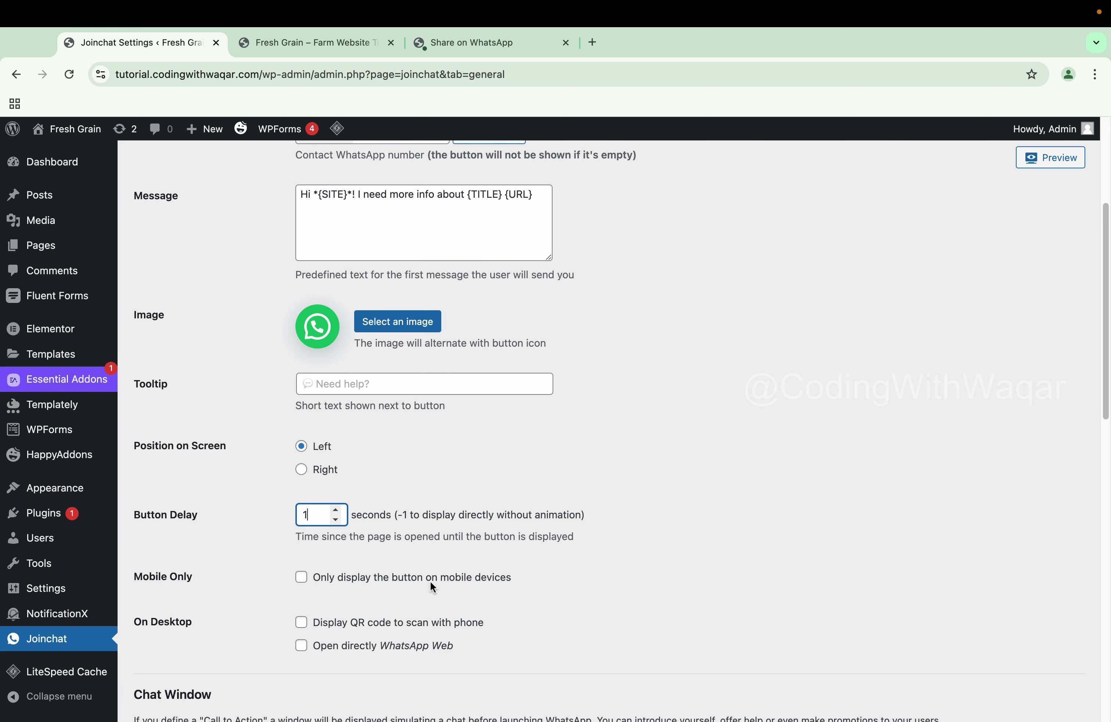
scroll(228, 556, "down", 1)
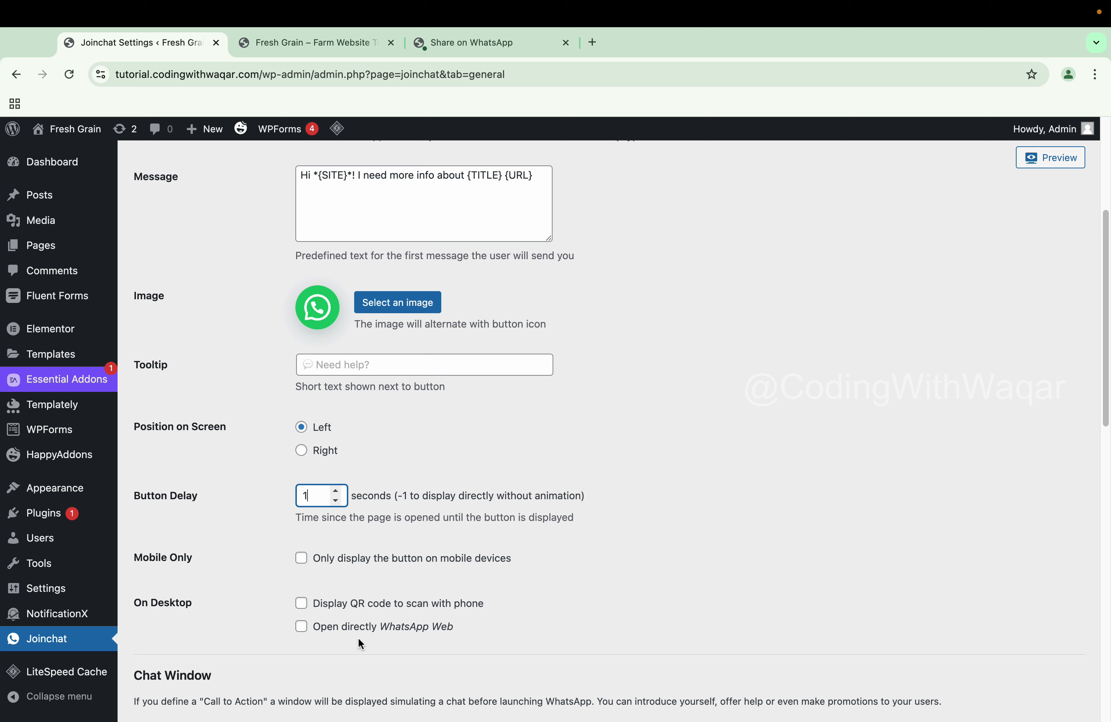
Enable the desktop QR code and WhatsApp Web options, then save the settings
left_click(302, 603)
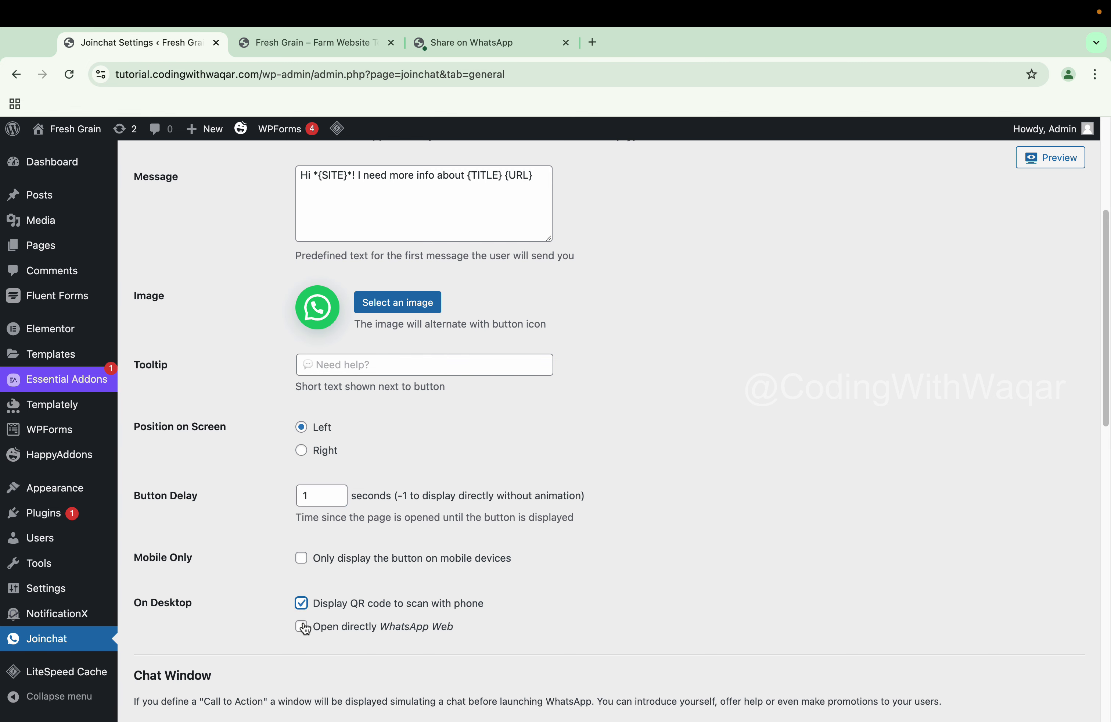
left_click(303, 627)
scroll(274, 566, "down", 15)
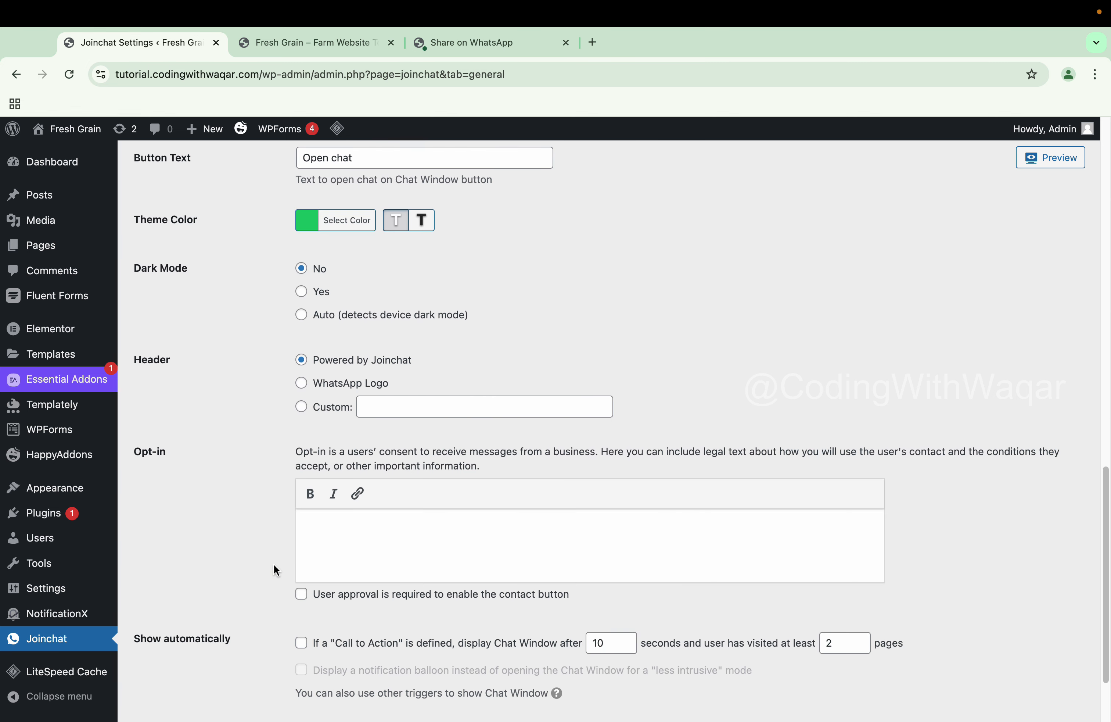
scroll(274, 564, "down", 3)
left_click(194, 645)
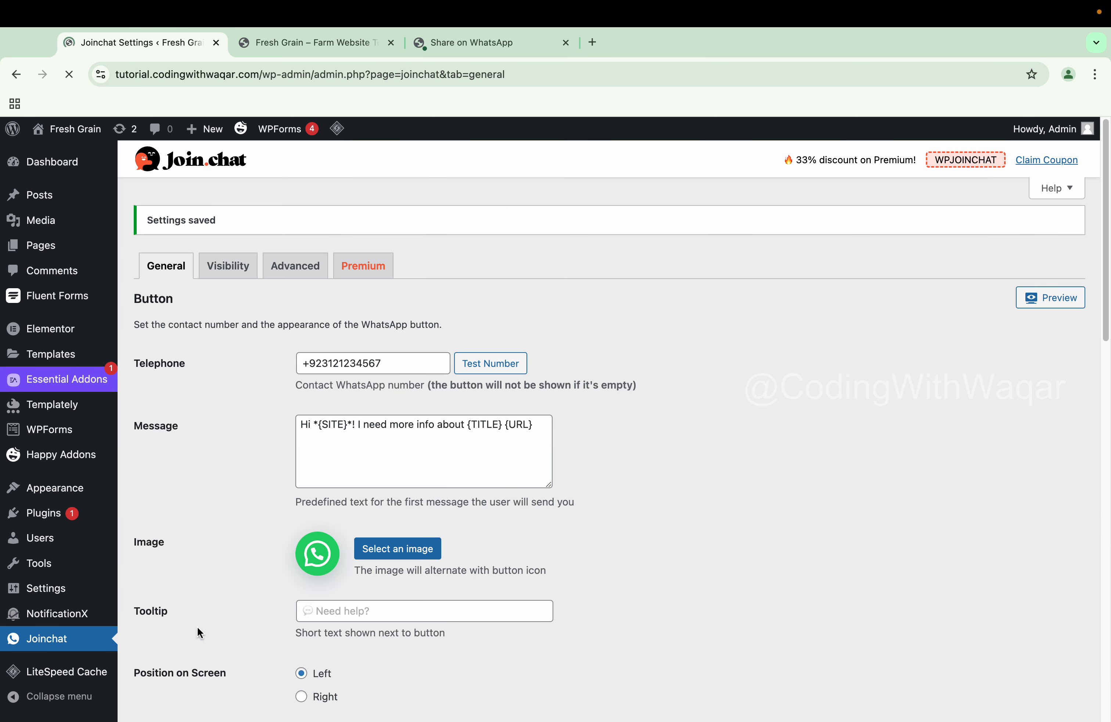
left_click(286, 44)
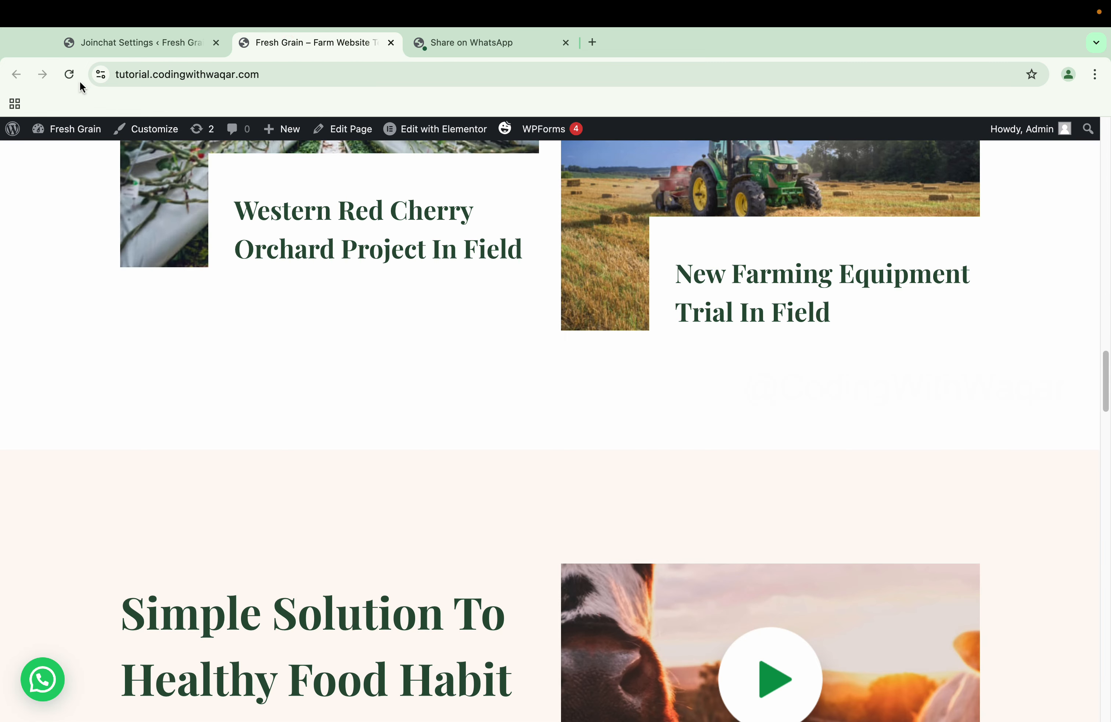
left_click(64, 77)
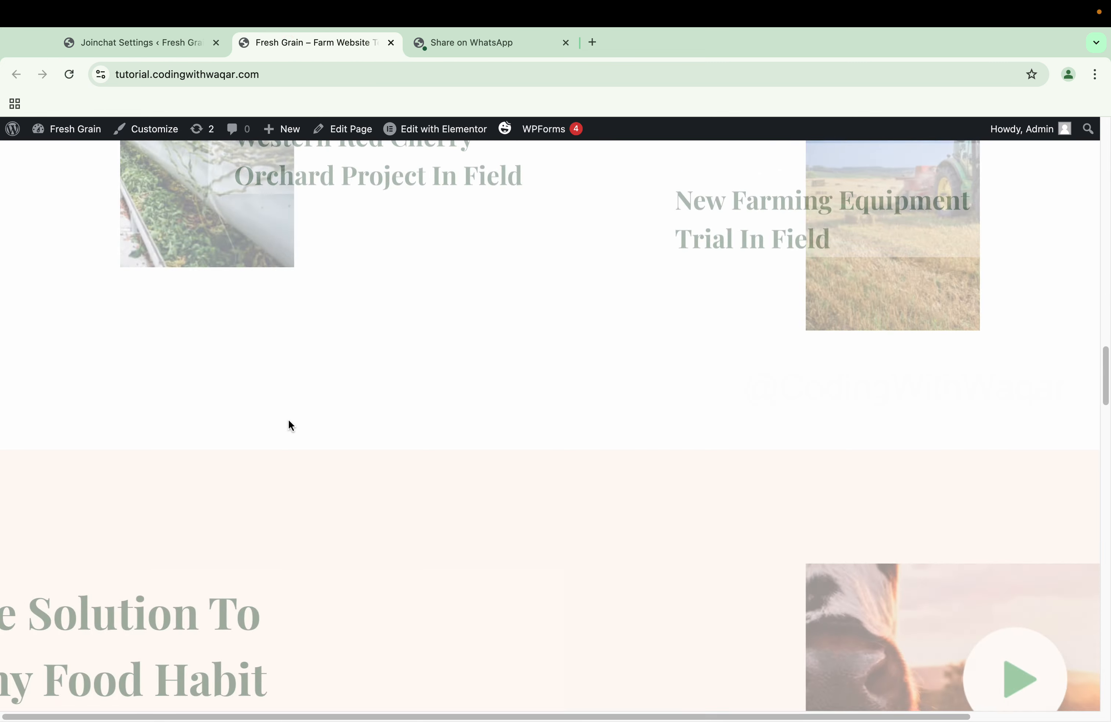
left_click(43, 678)
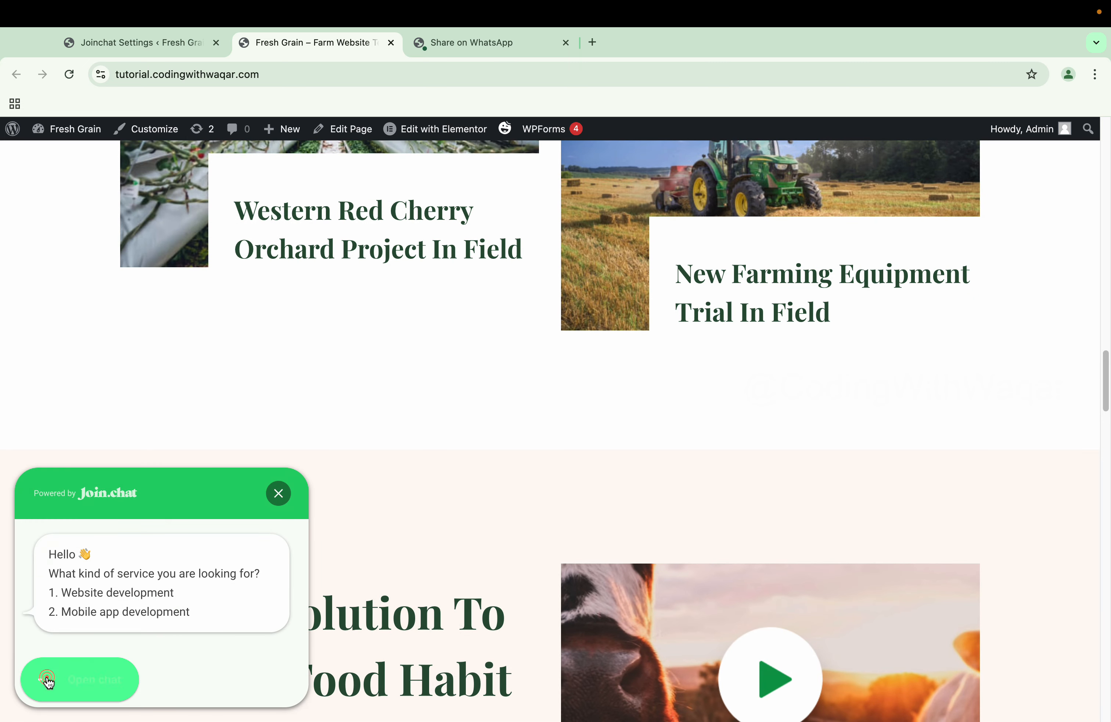
mouse_move(69, 679)
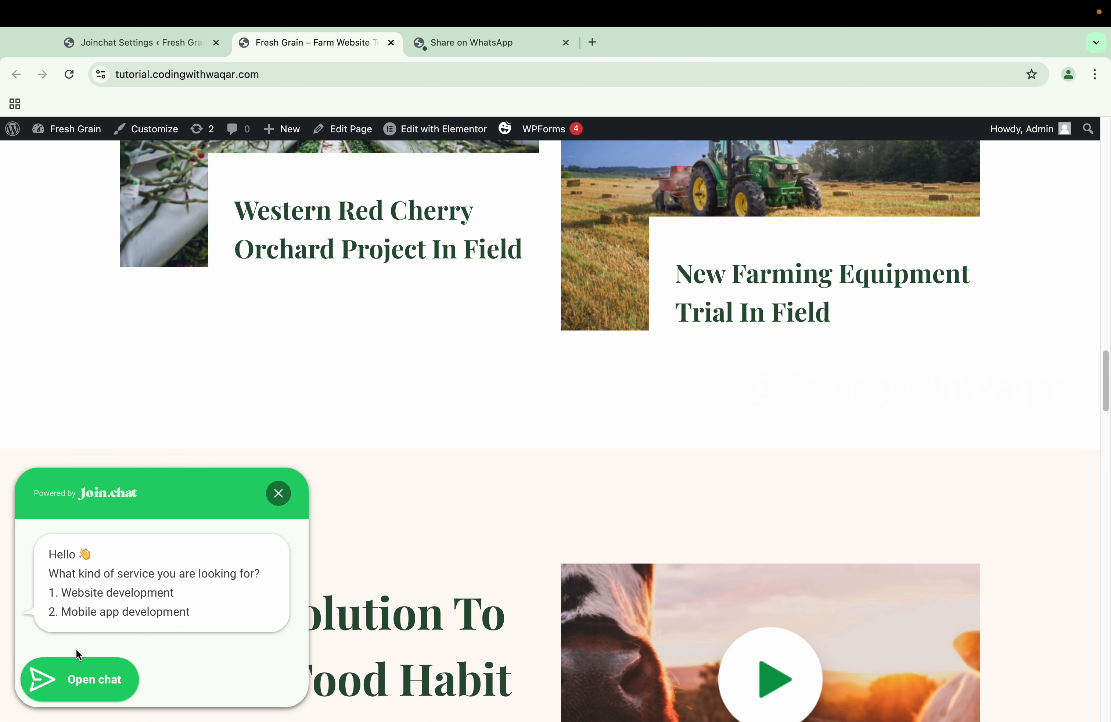
left_click(146, 54)
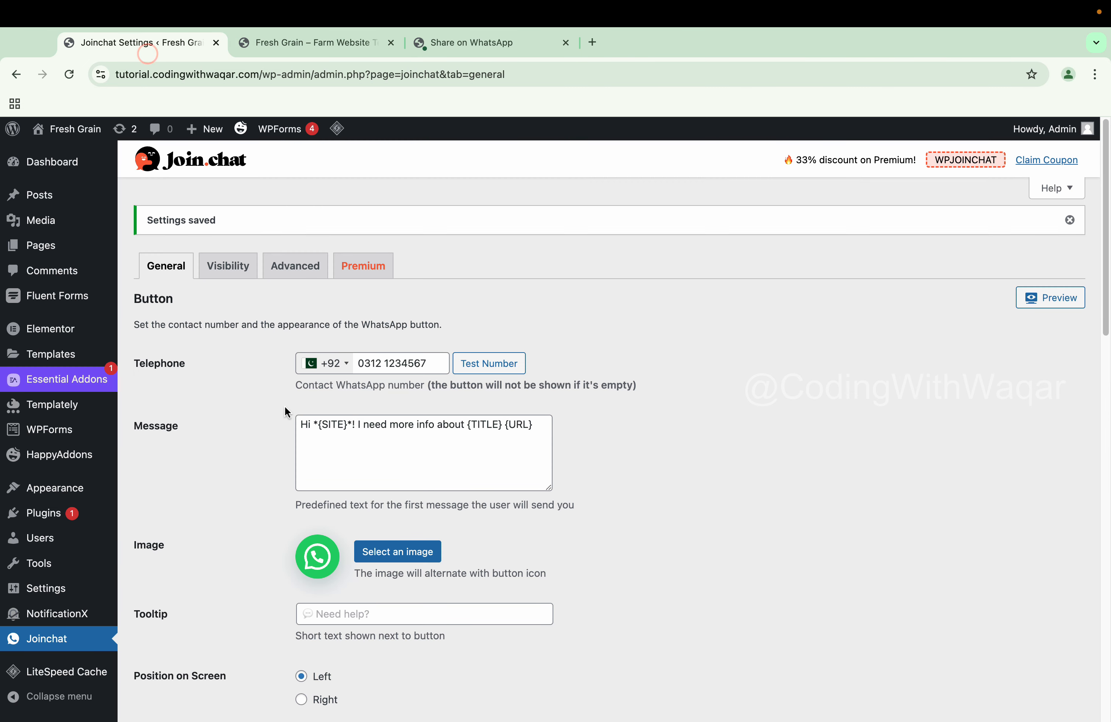
Replace the chat window button text with 'Talk to us', leaving the theme colour unchanged
scroll(285, 405, "down", 10)
scroll(327, 505, "down", 1)
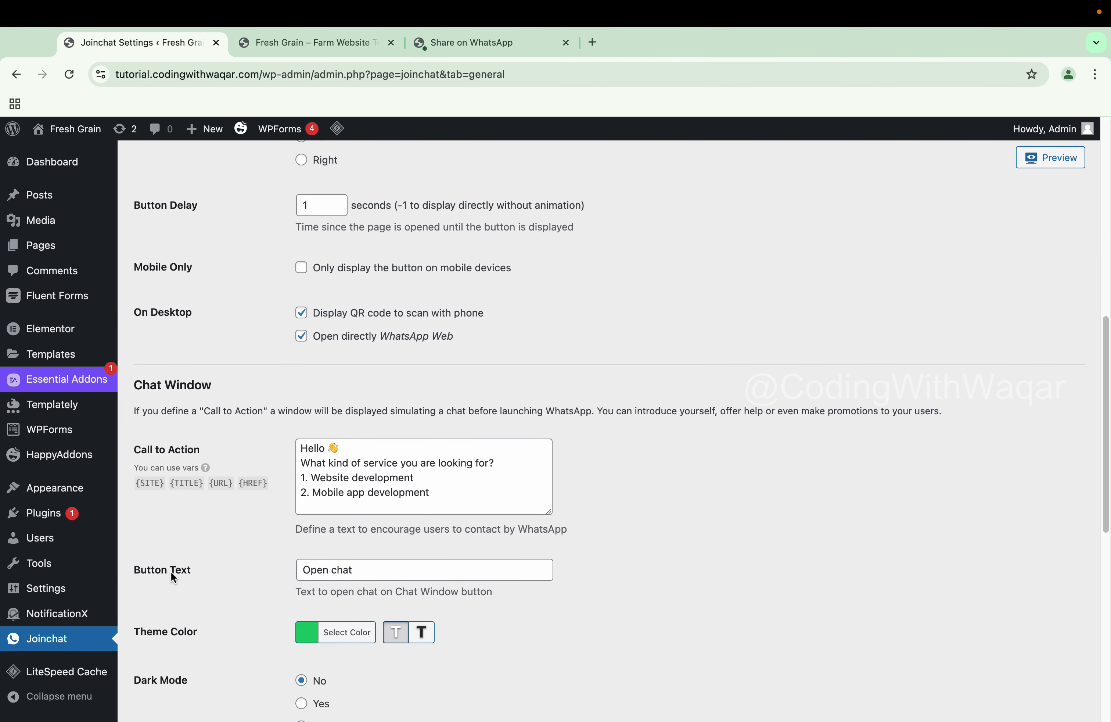
left_click(367, 577)
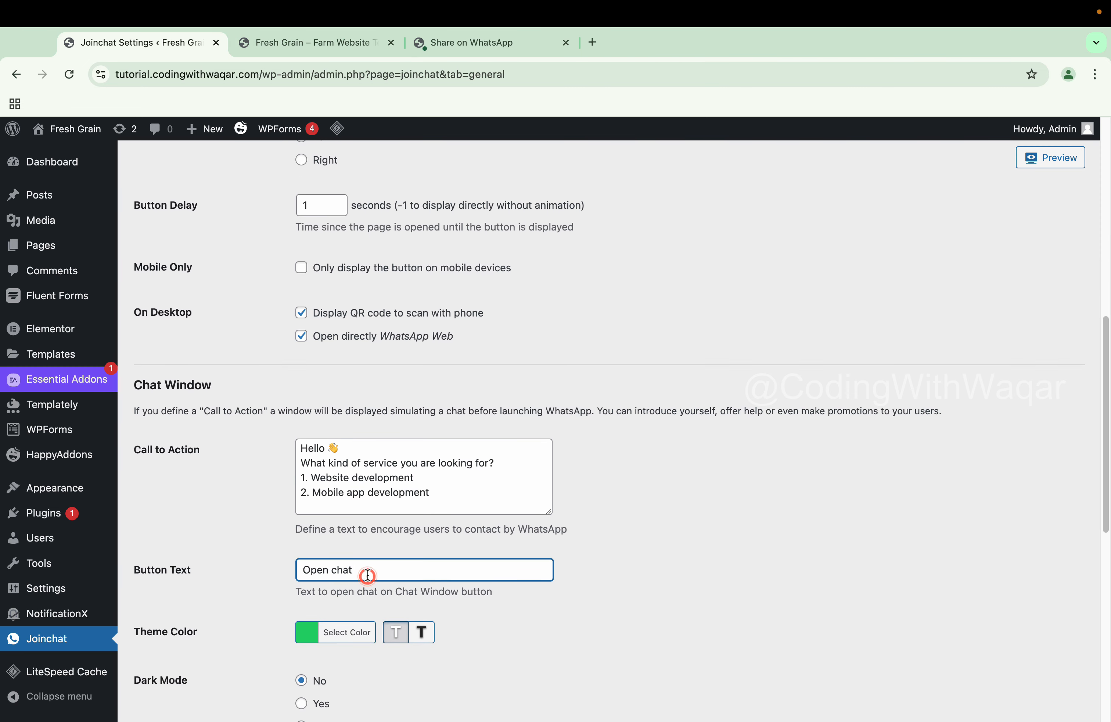
key("super+a")
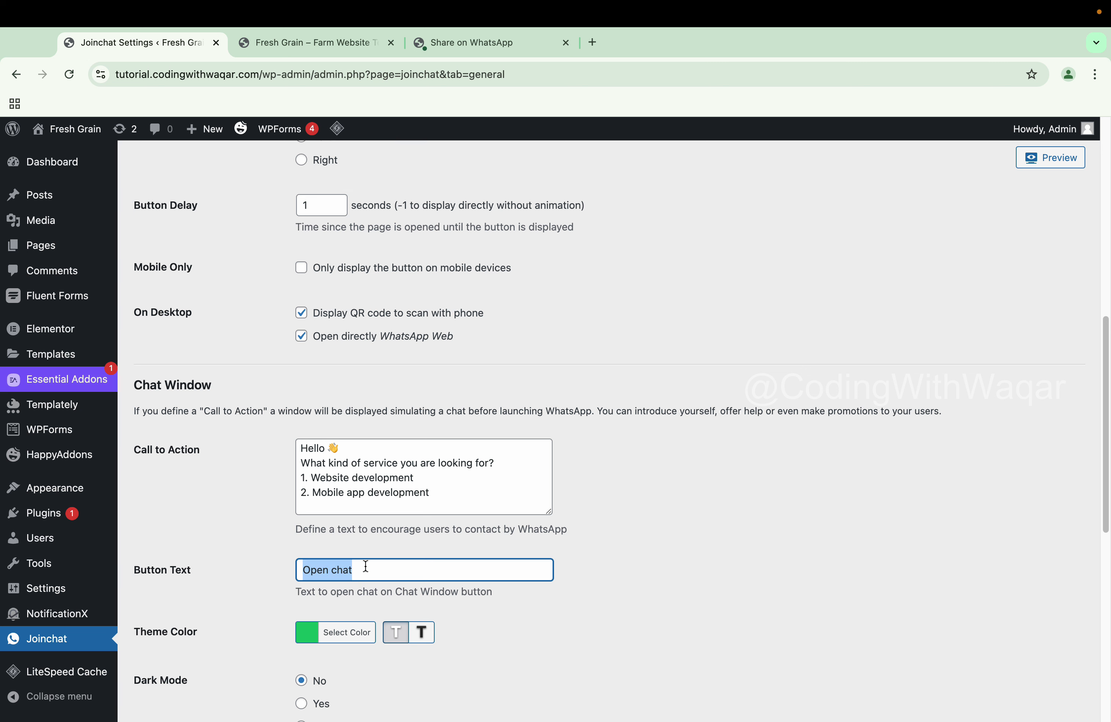
type("Talk t")
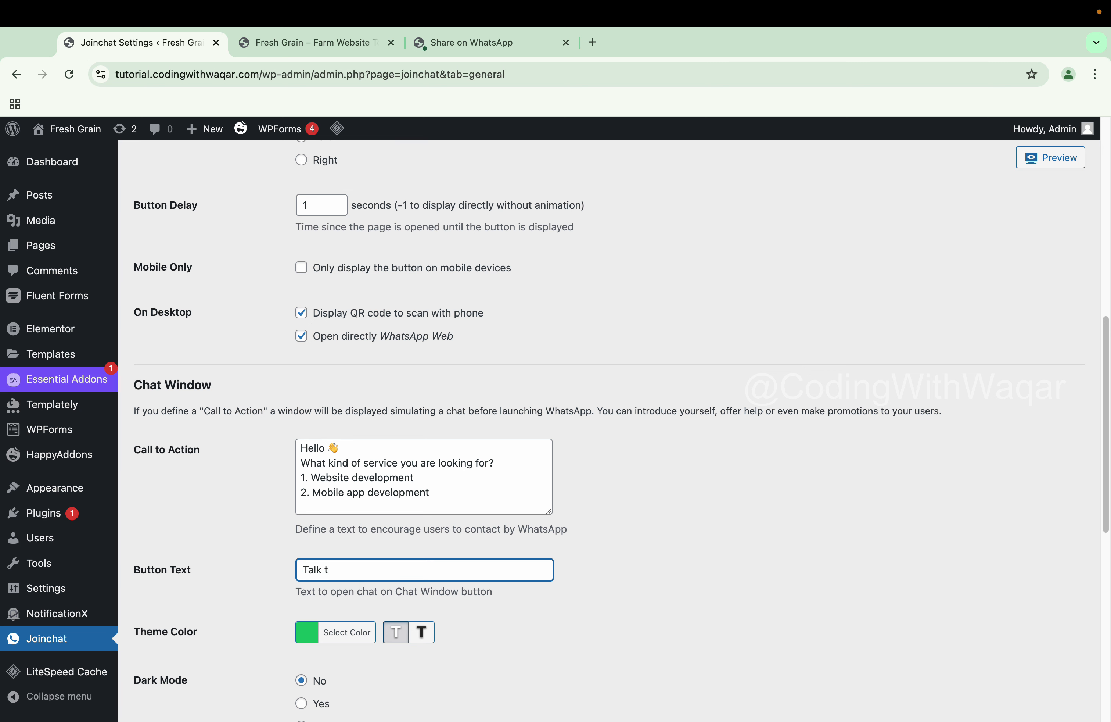
type("o us")
scroll(317, 537, "down", 3)
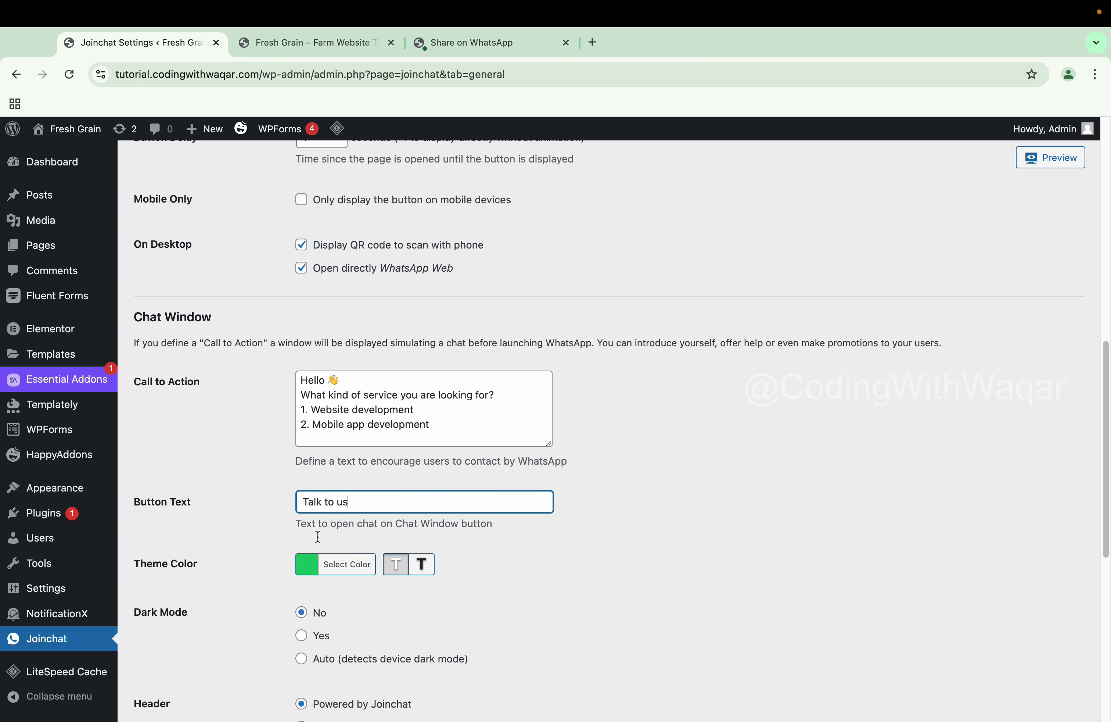
left_click(316, 560)
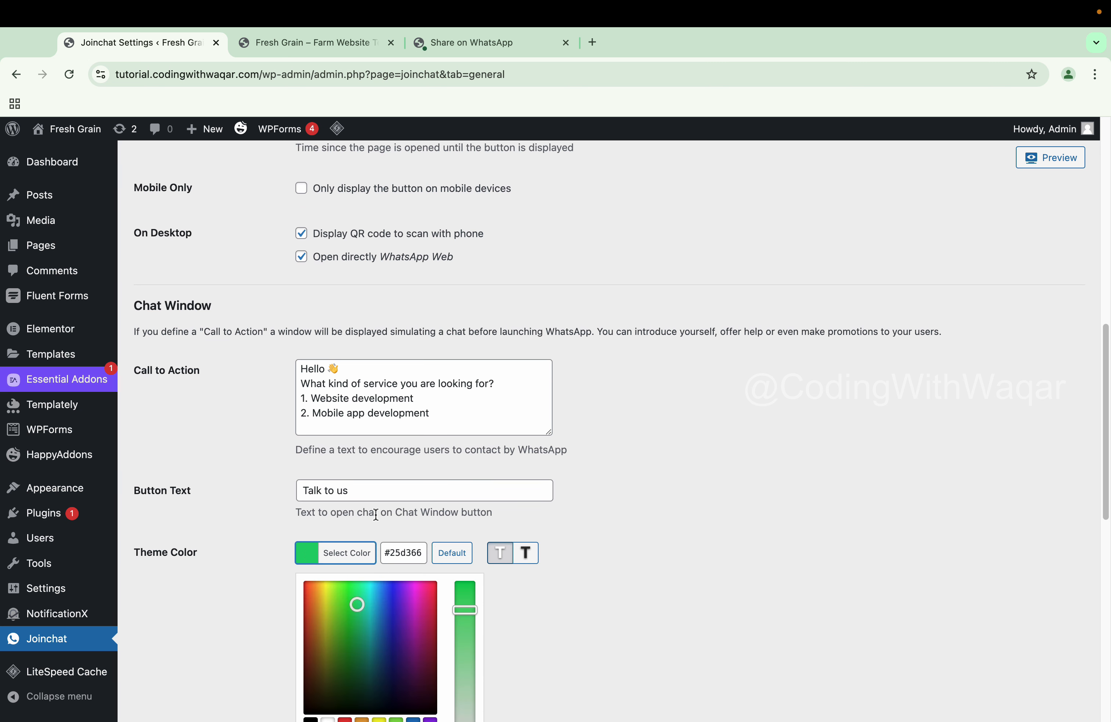
left_click(601, 526)
Set the chat header to custom text 'Welcome to Our SIte' and save the settings
scroll(407, 536, "down", 1)
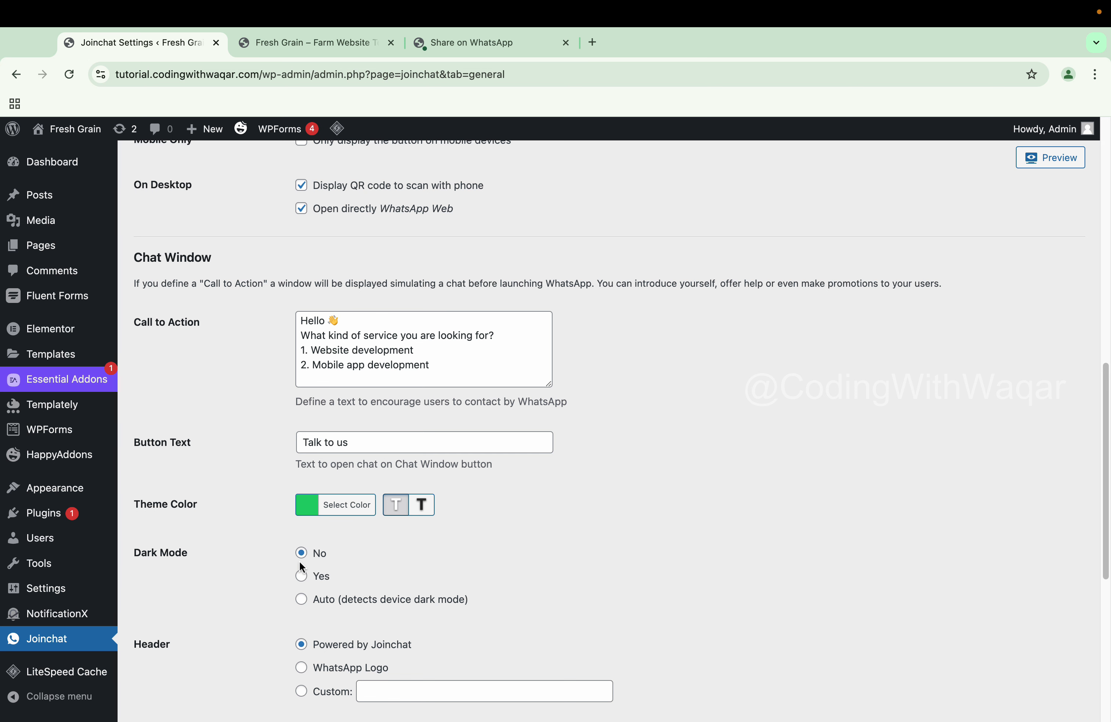
scroll(300, 561, "down", 2)
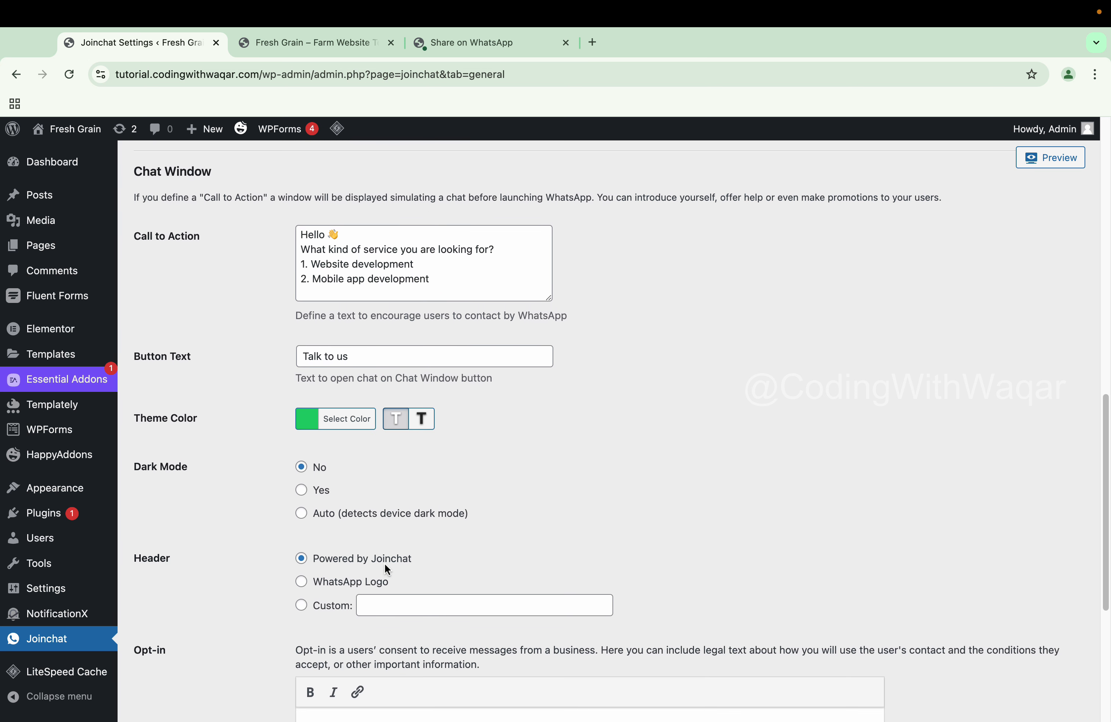
left_click(301, 582)
scroll(309, 589, "down", 1)
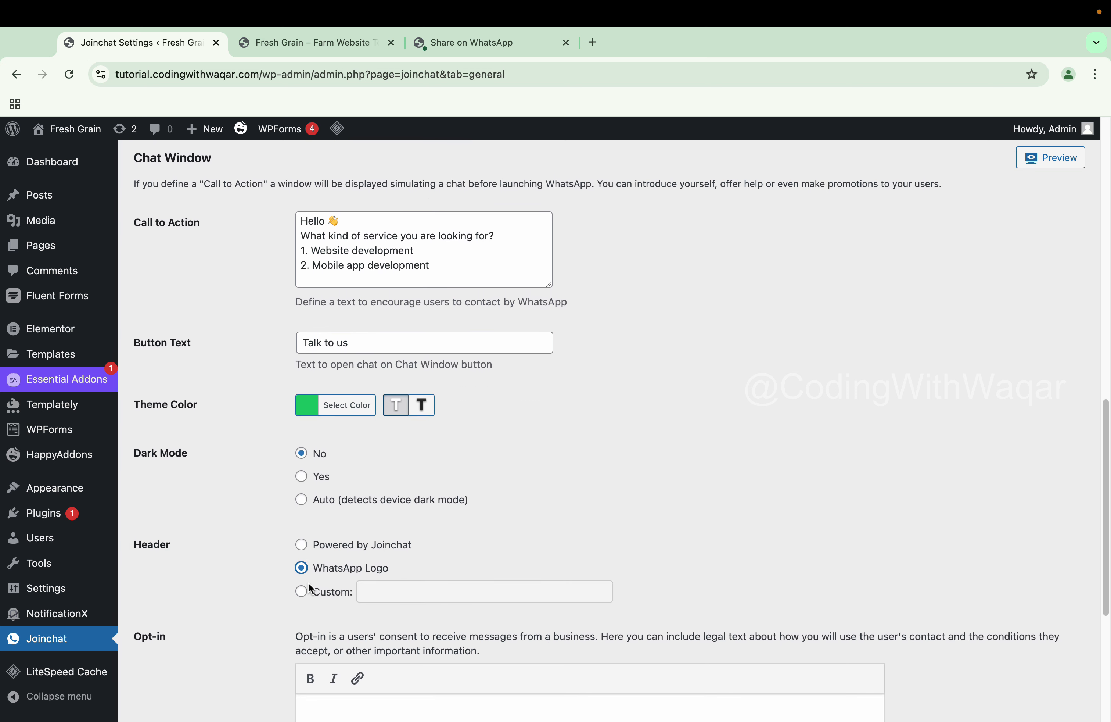
left_click(301, 594)
left_click(390, 591)
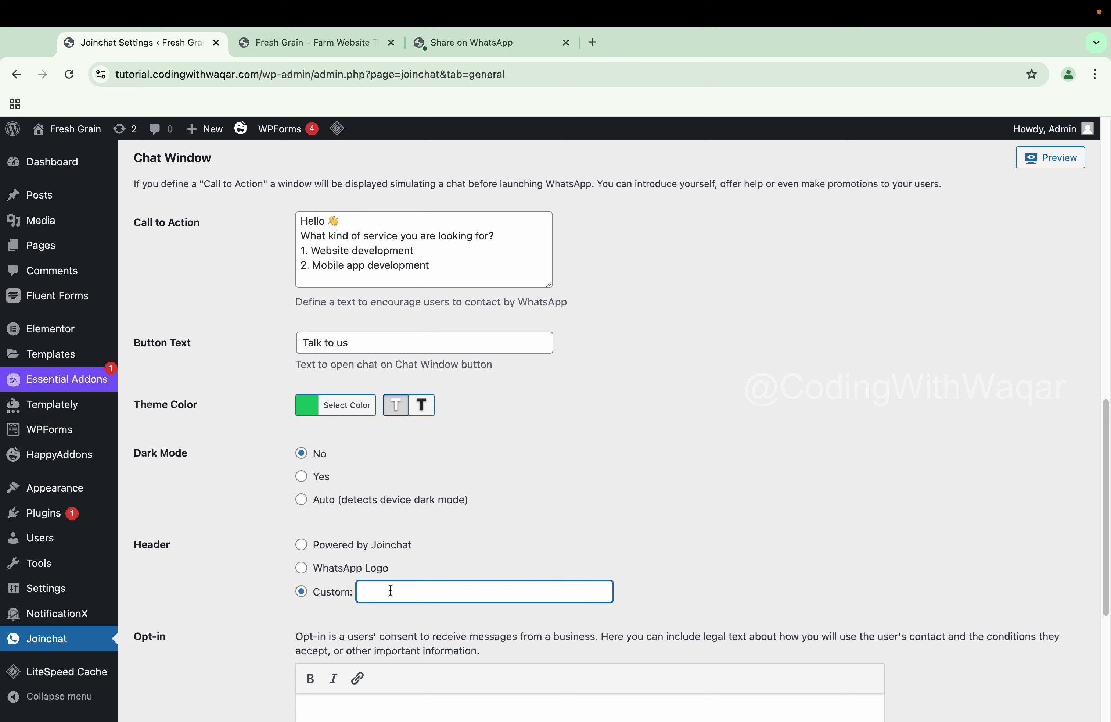
type("Welcome to Our SIte")
scroll(248, 539, "down", 5)
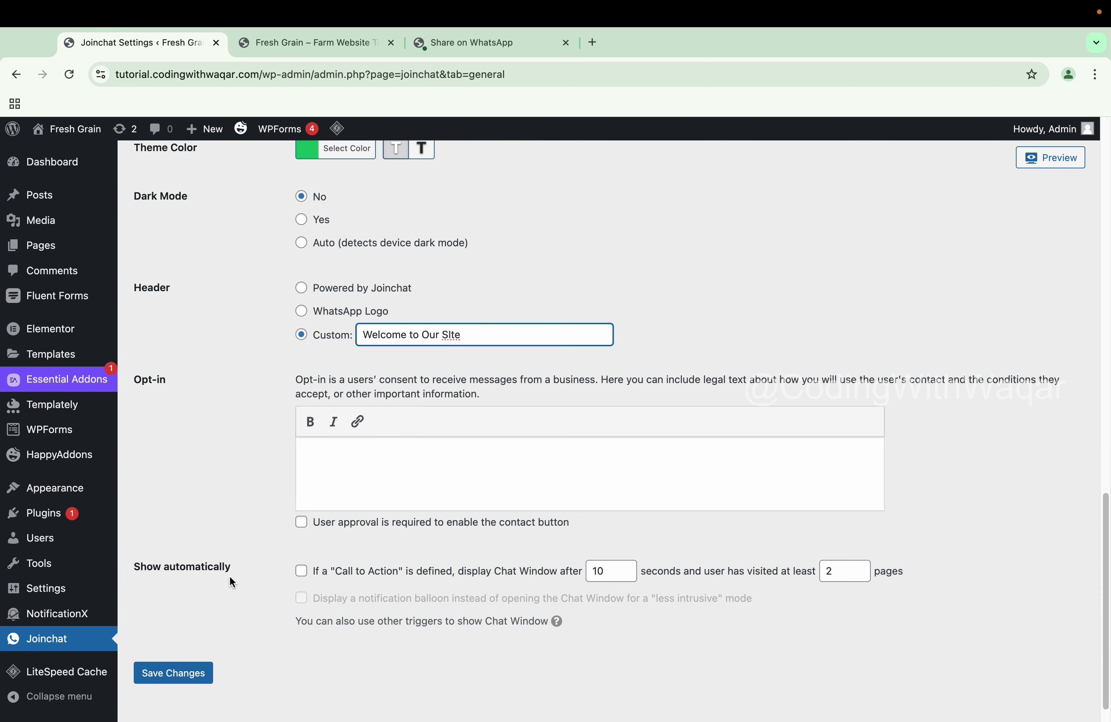
left_click(186, 674)
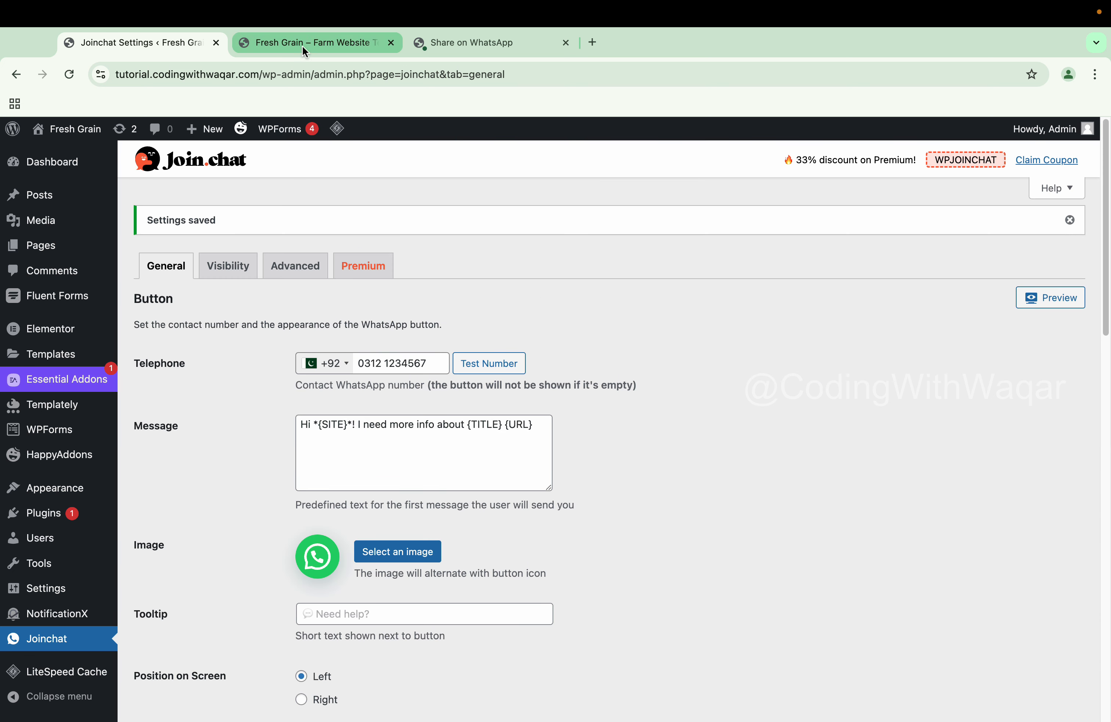
left_click(302, 45)
left_click(71, 78)
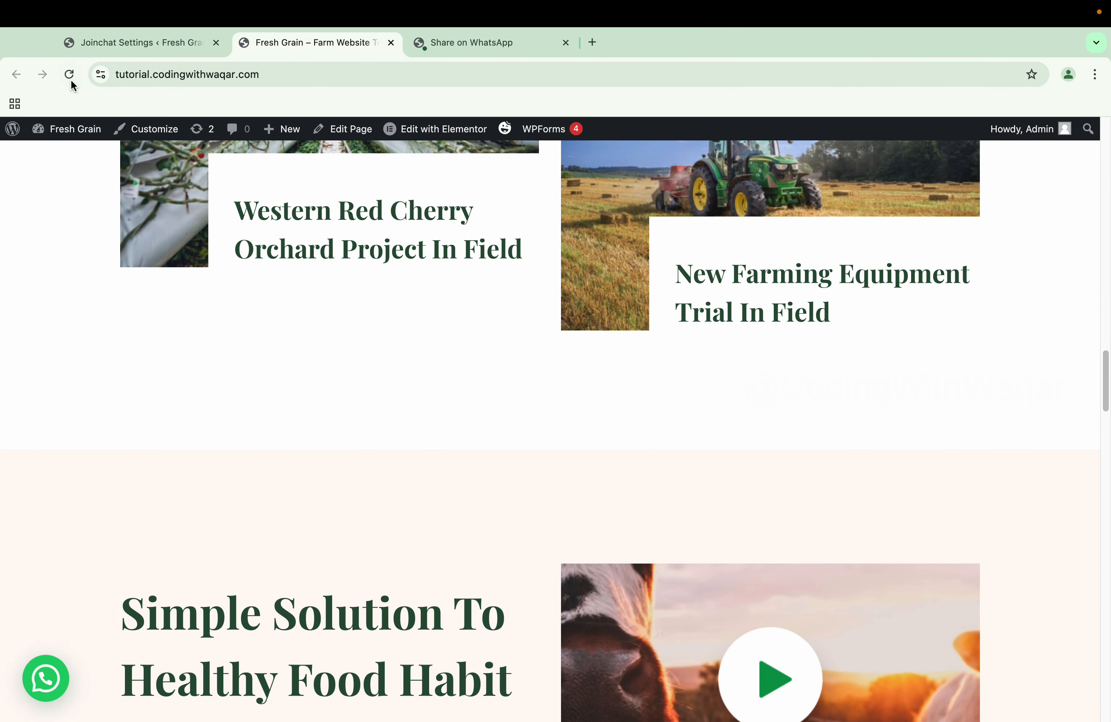
left_click(41, 678)
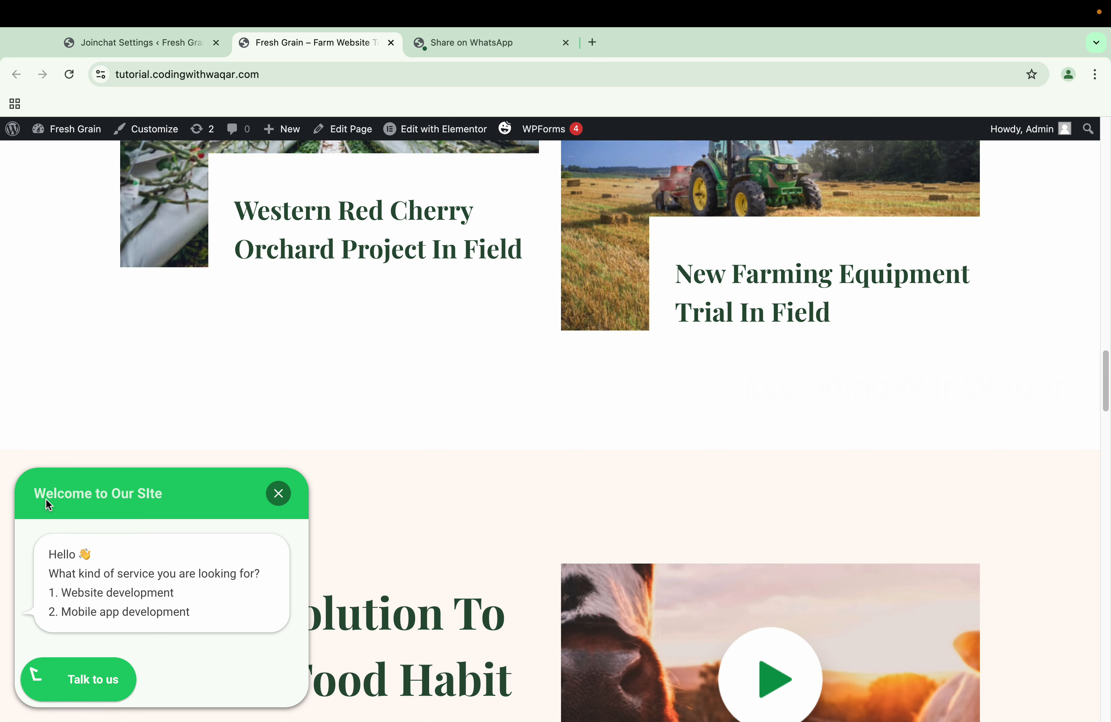
Return to the Joinchat General settings, scroll through them, and view the Visibility settings
left_click(155, 41)
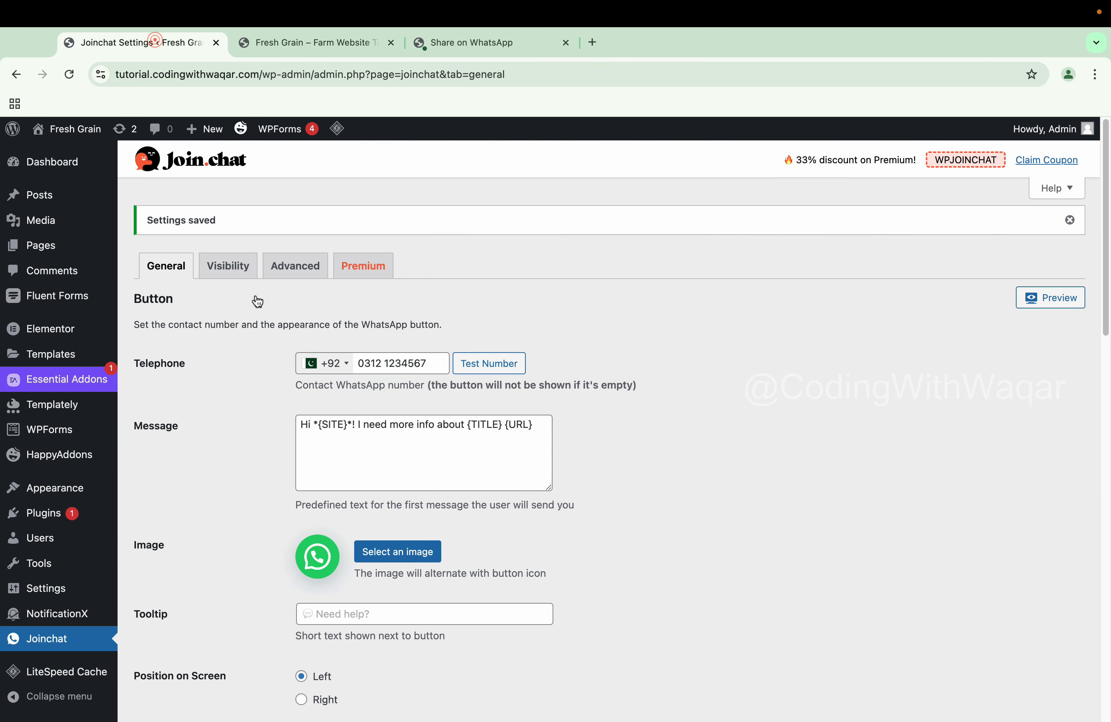
scroll(411, 390, "down", 15)
scroll(412, 395, "down", 1)
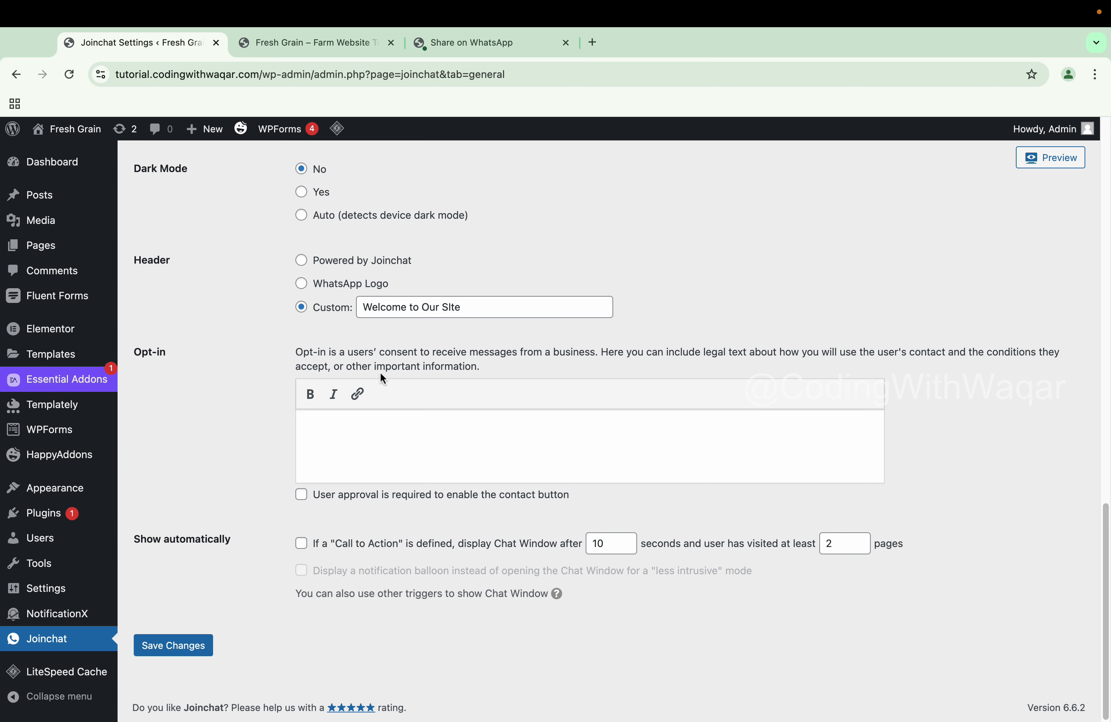
scroll(224, 505, "up", 20)
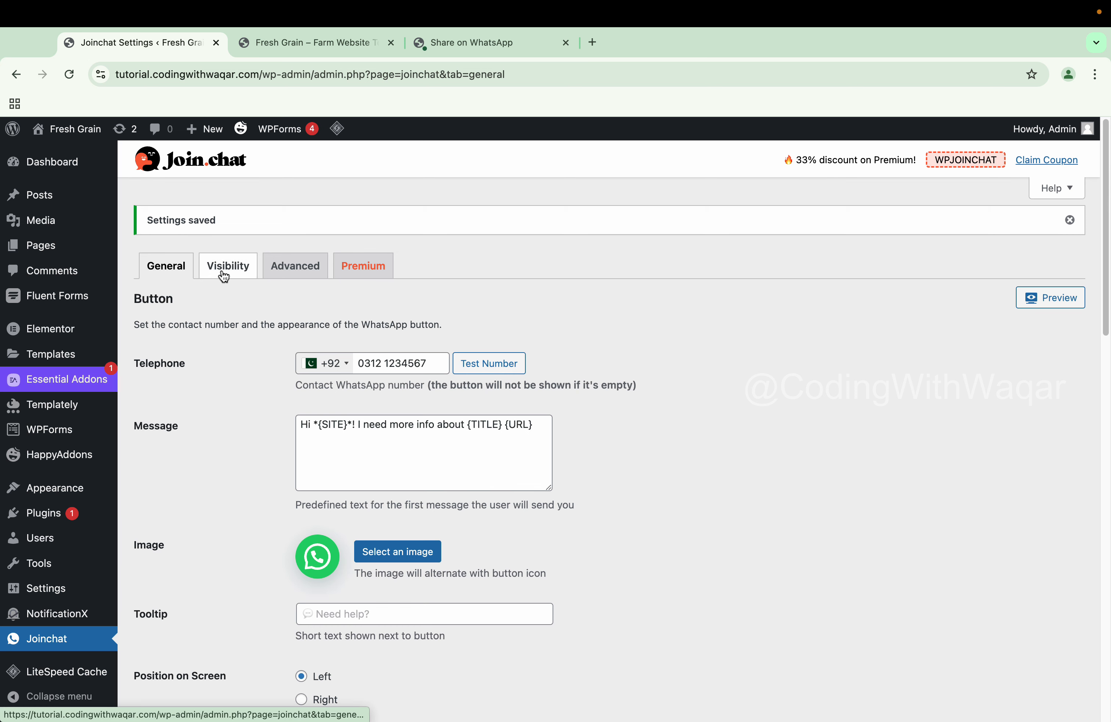
left_click(224, 276)
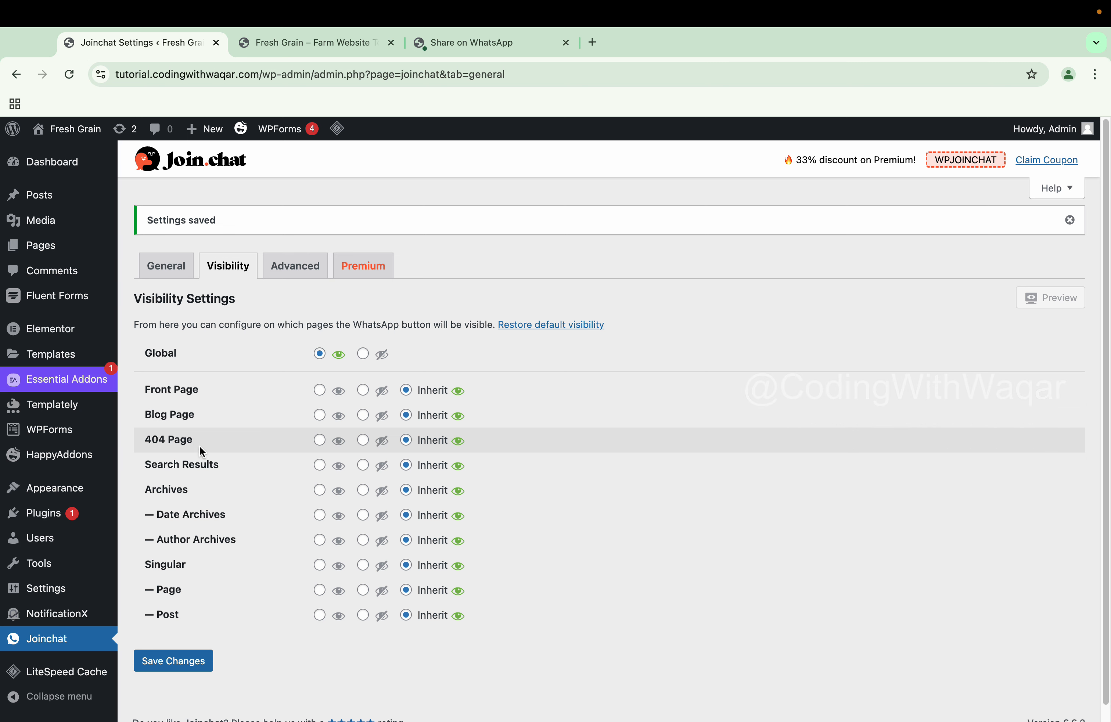
Review the Advanced and Premium settings, go back to General, then switch to the YouTube channel
left_click(294, 275)
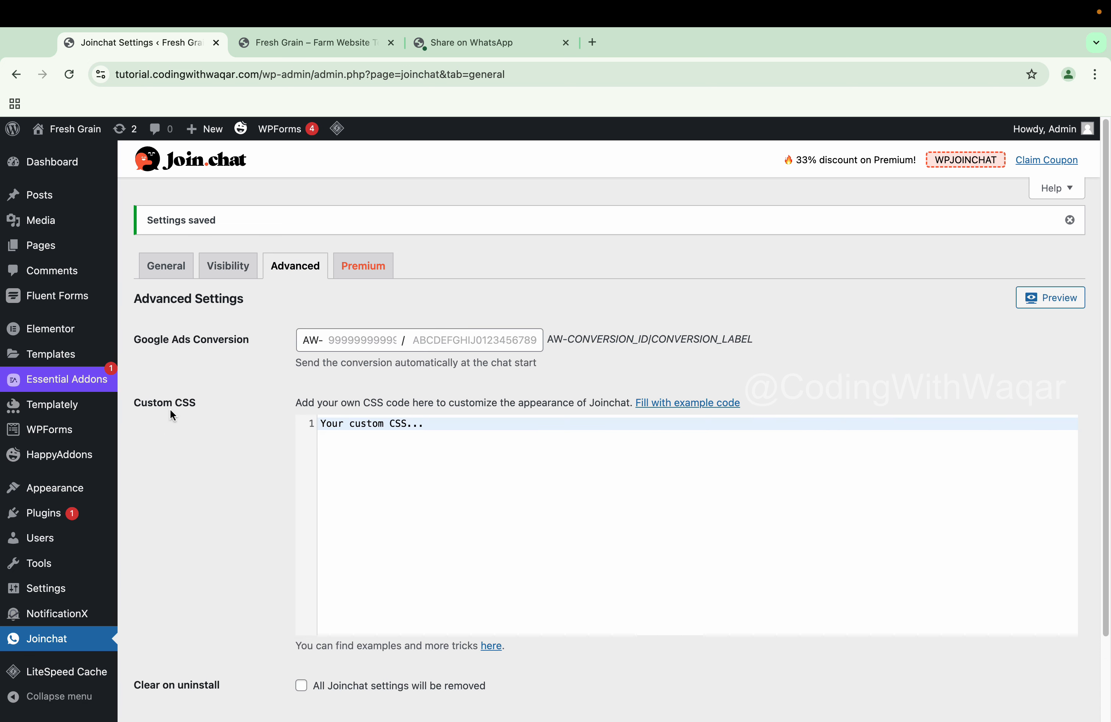
left_click(368, 276)
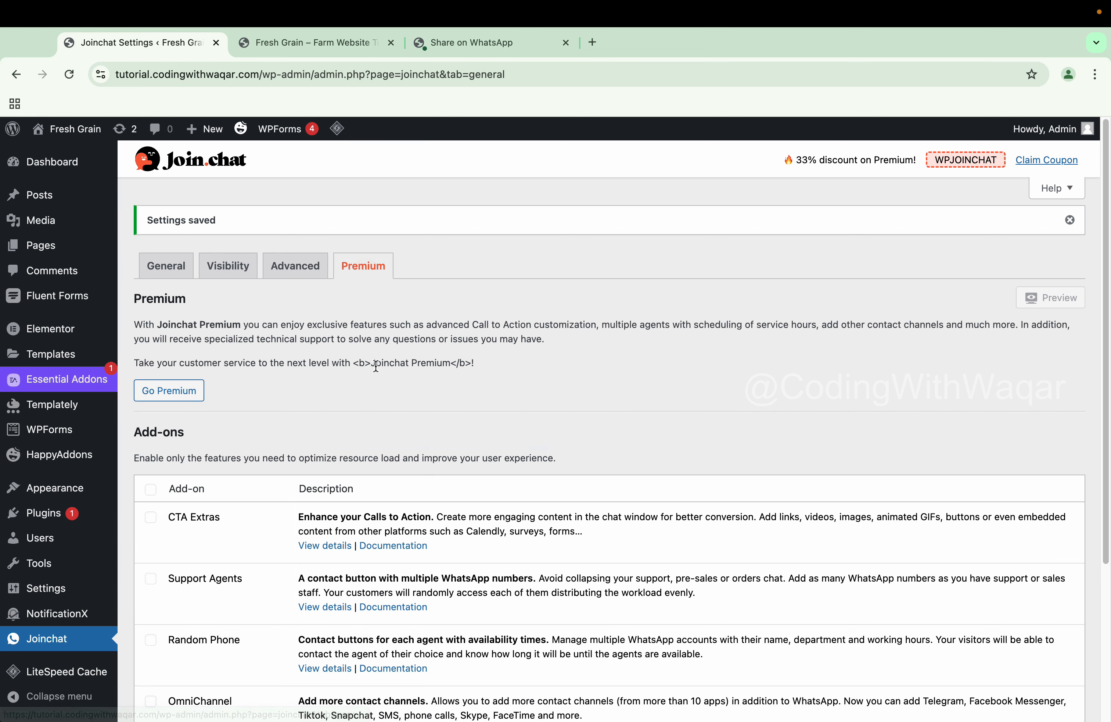
scroll(375, 367, "down", 1)
scroll(377, 369, "down", 1)
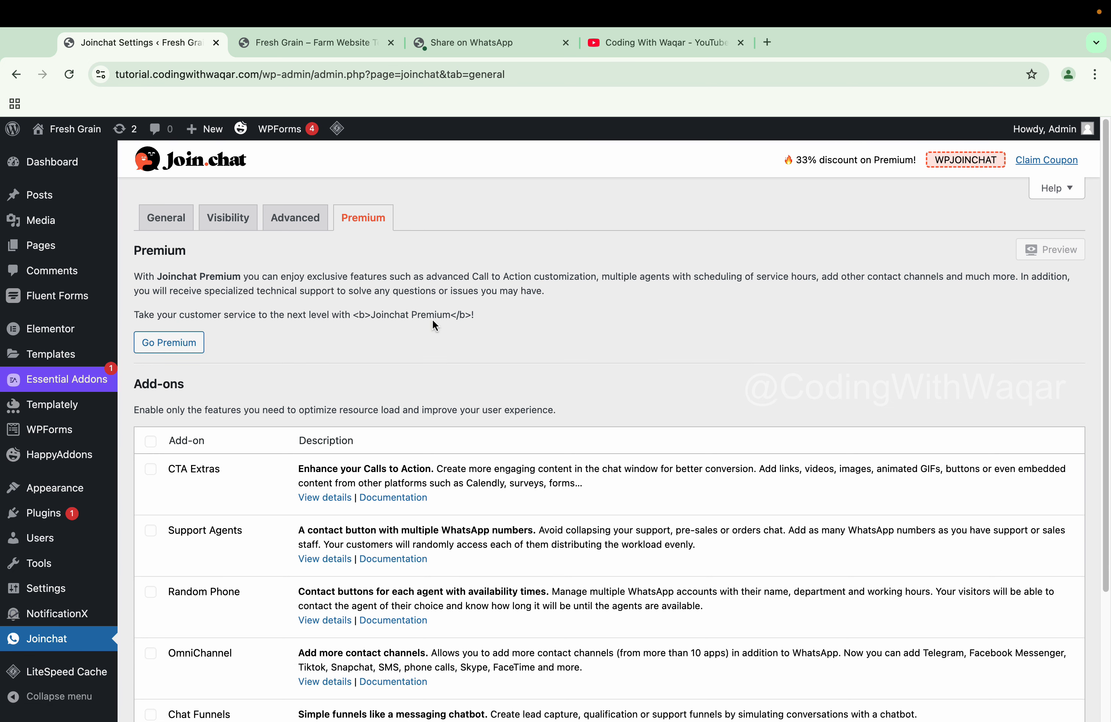
left_click(151, 220)
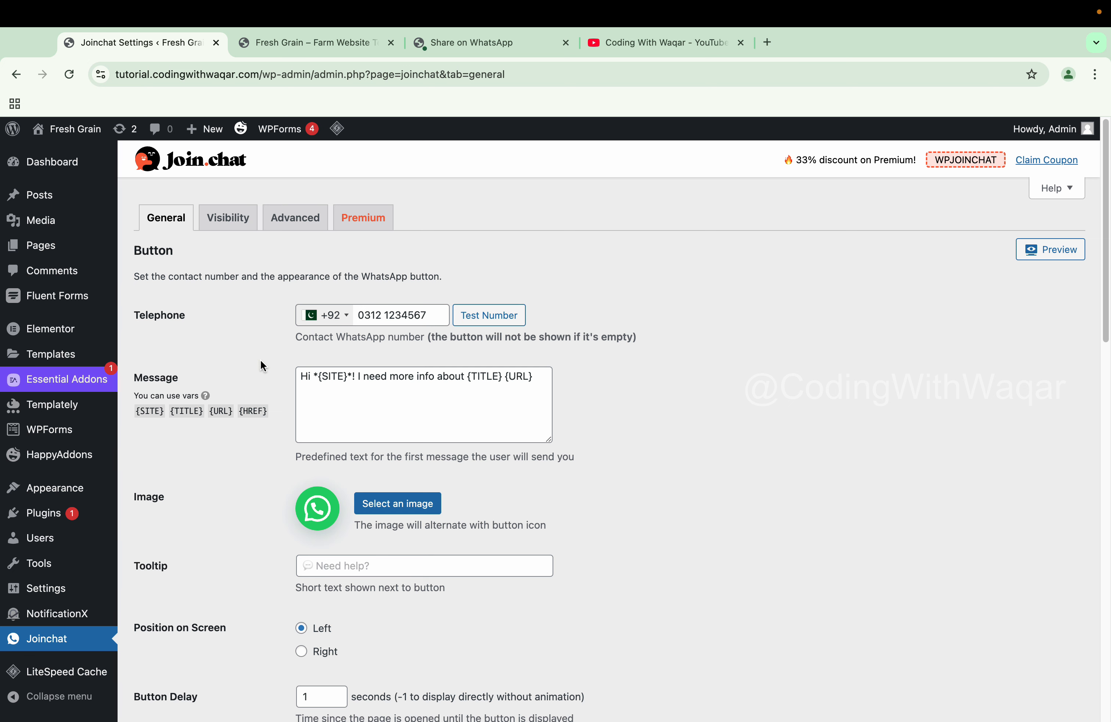
left_click(622, 51)
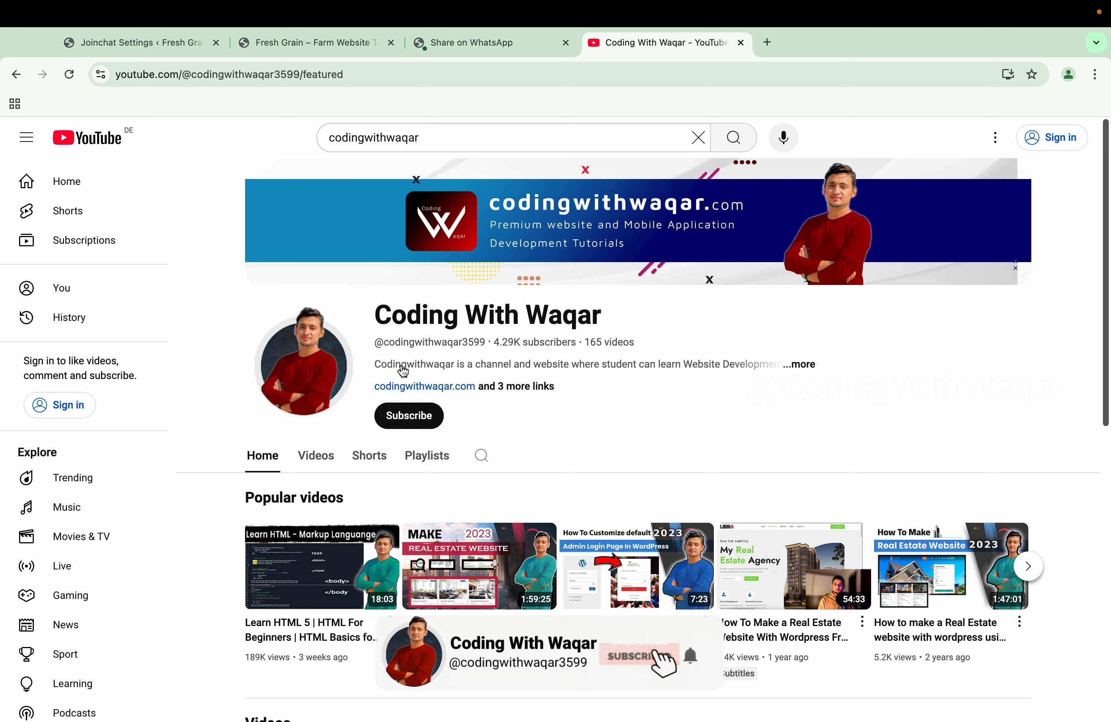